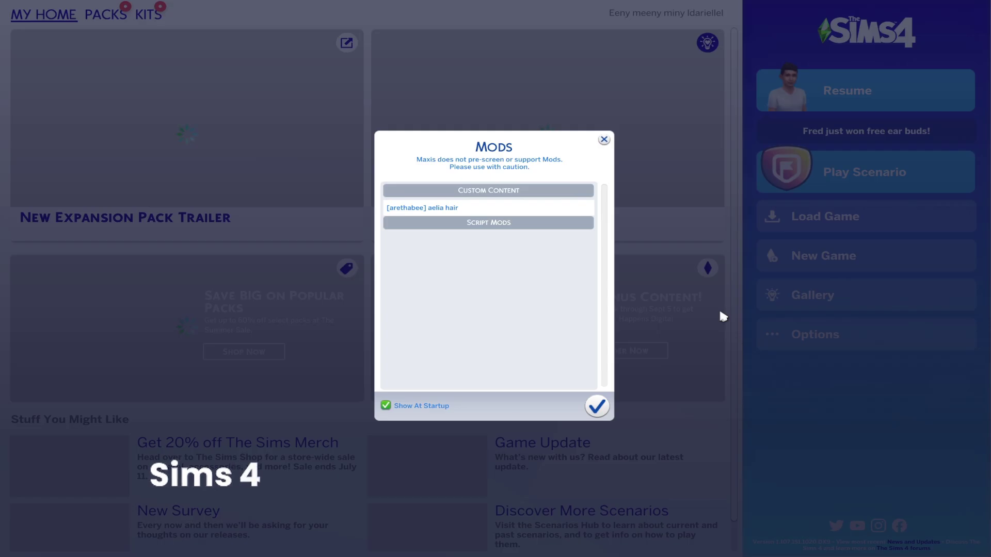
Step: Dismiss the mods notice and exit The Sims 4 through Options > Exit Game, confirming the quit
click(599, 406)
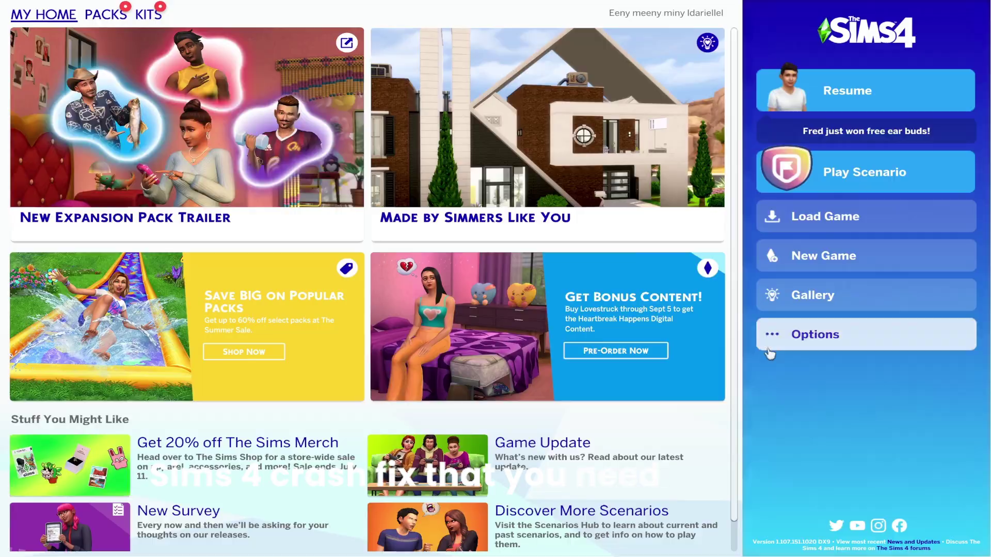
click(774, 339)
click(527, 402)
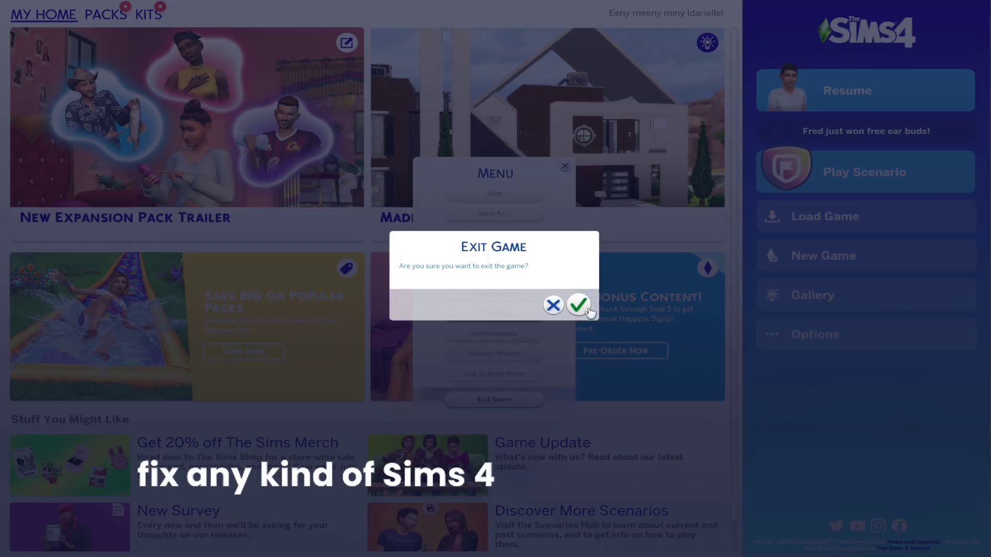
click(578, 305)
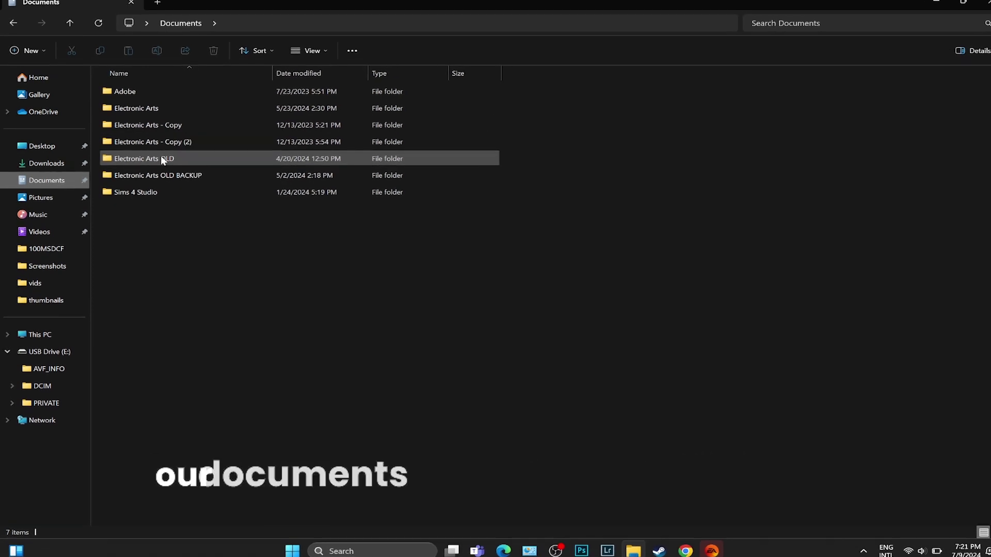
double_click(191, 106)
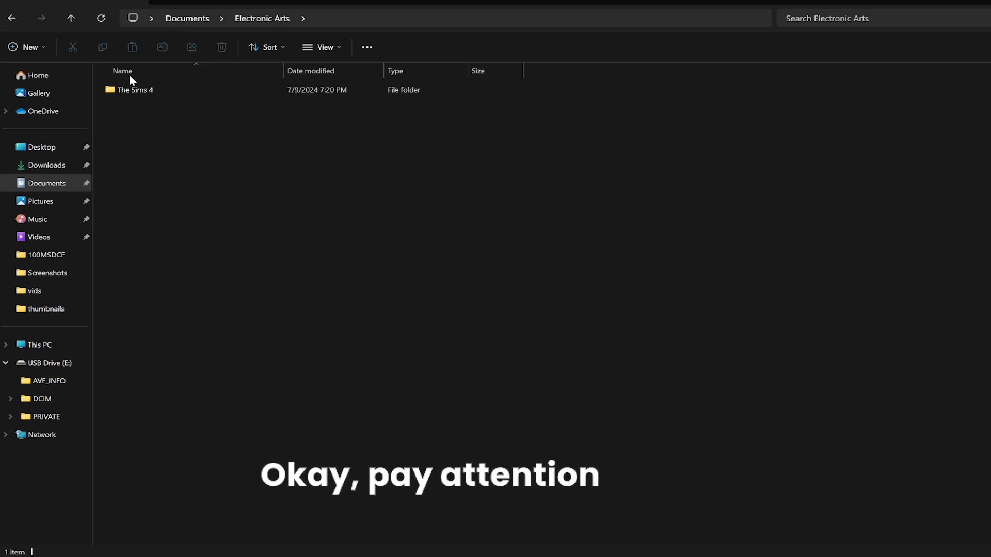
double_click(201, 89)
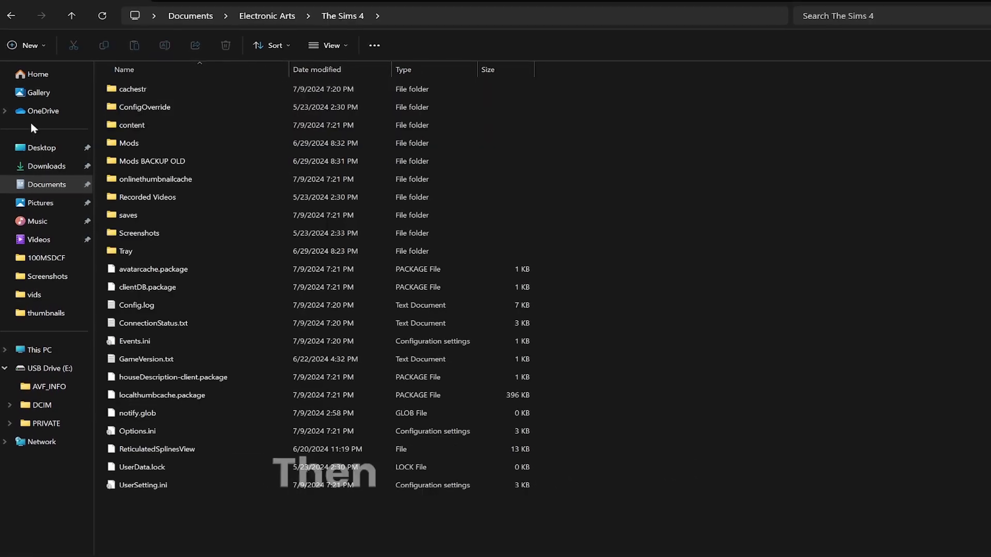
click(258, 15)
click(209, 14)
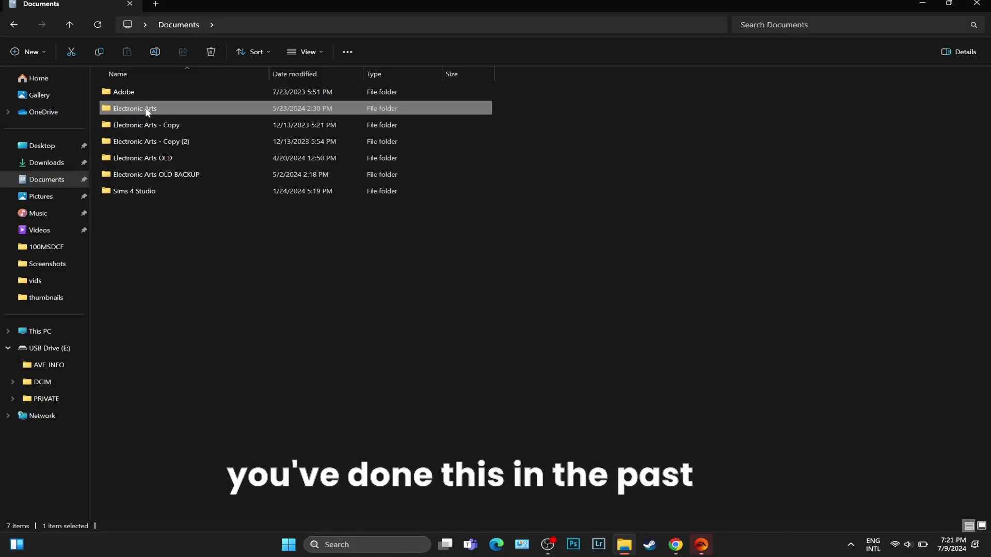
right_click(146, 109)
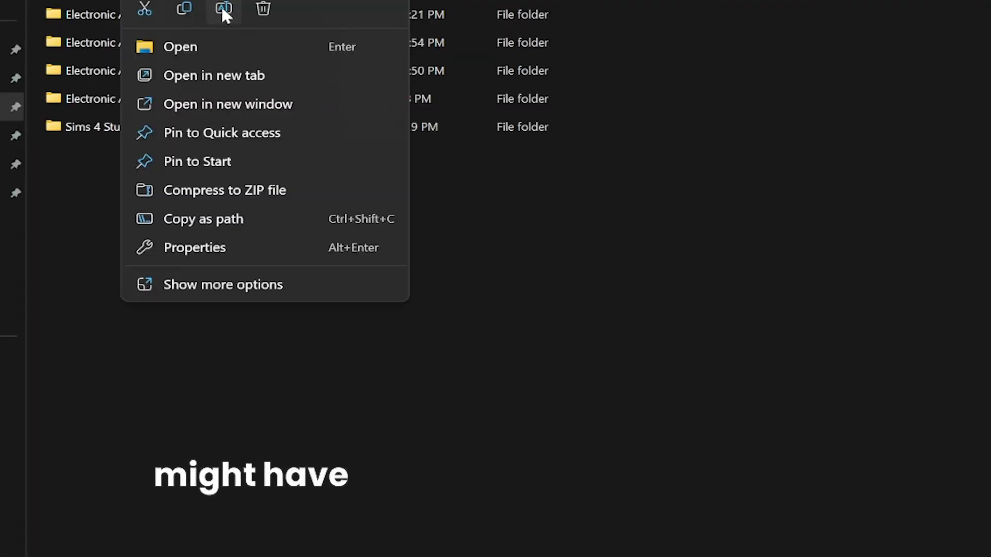
click(223, 7)
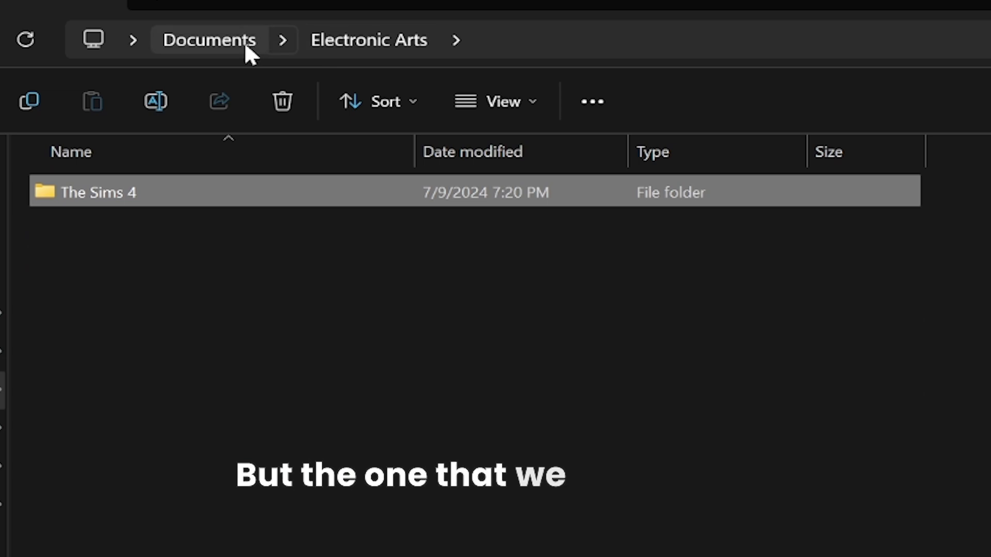
click(244, 41)
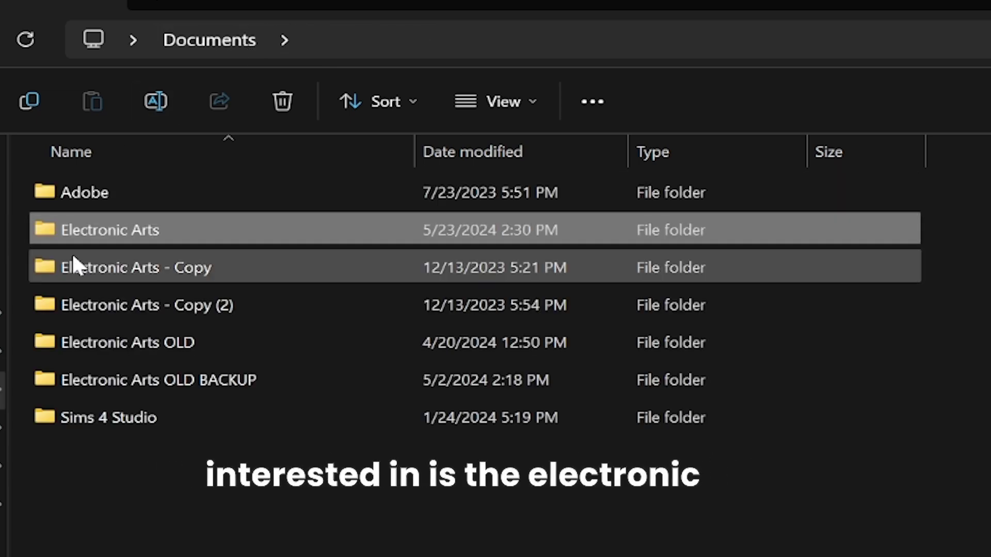
Step: Append ' OLDD' to the Electronic Arts folder name in Documents, then switch to the EA app
right_click(136, 232)
click(273, 261)
key(End)
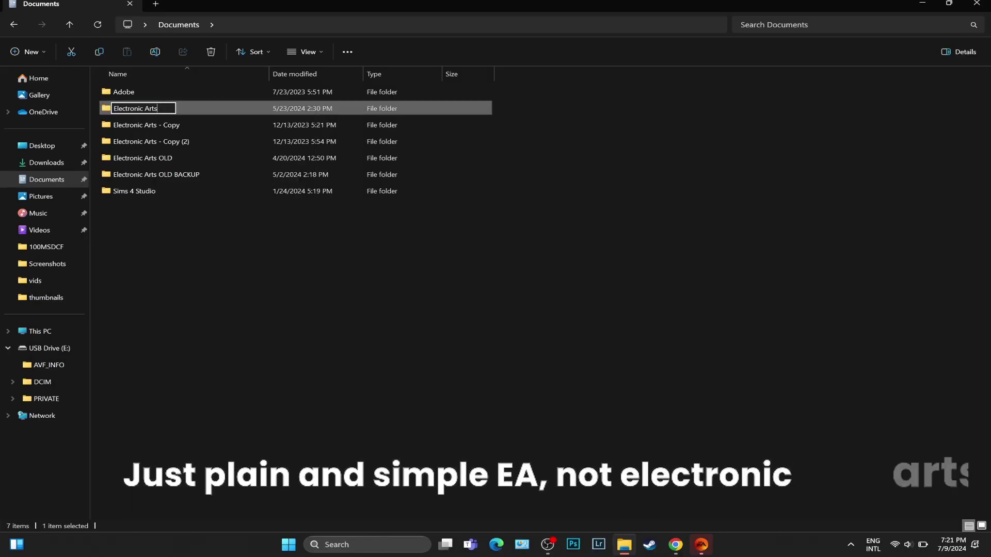
text(OLDD)
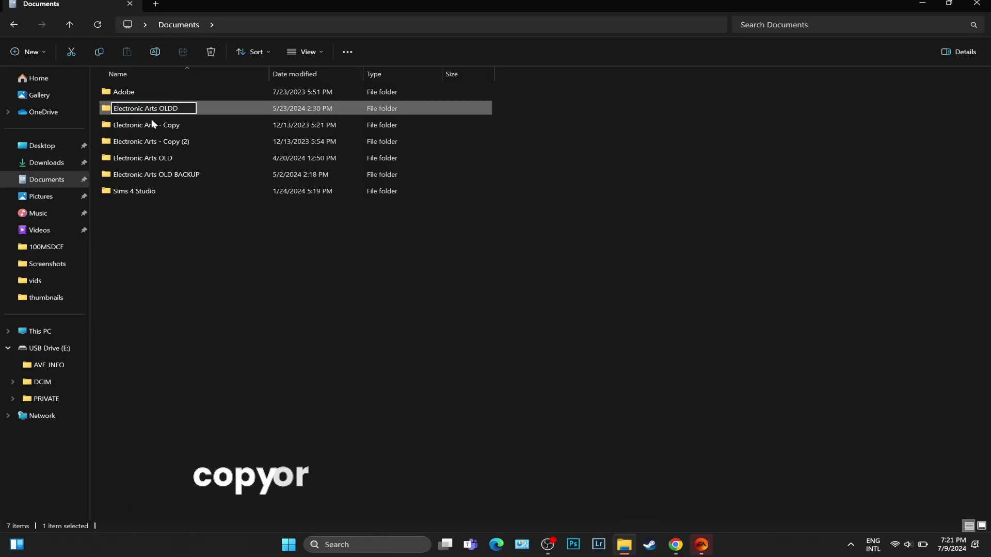
key(Escape)
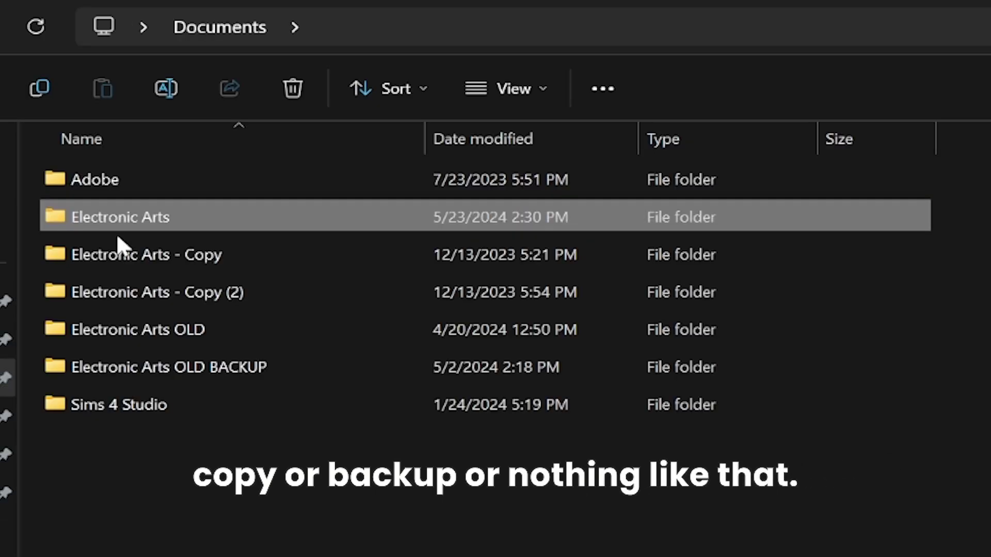
right_click(145, 220)
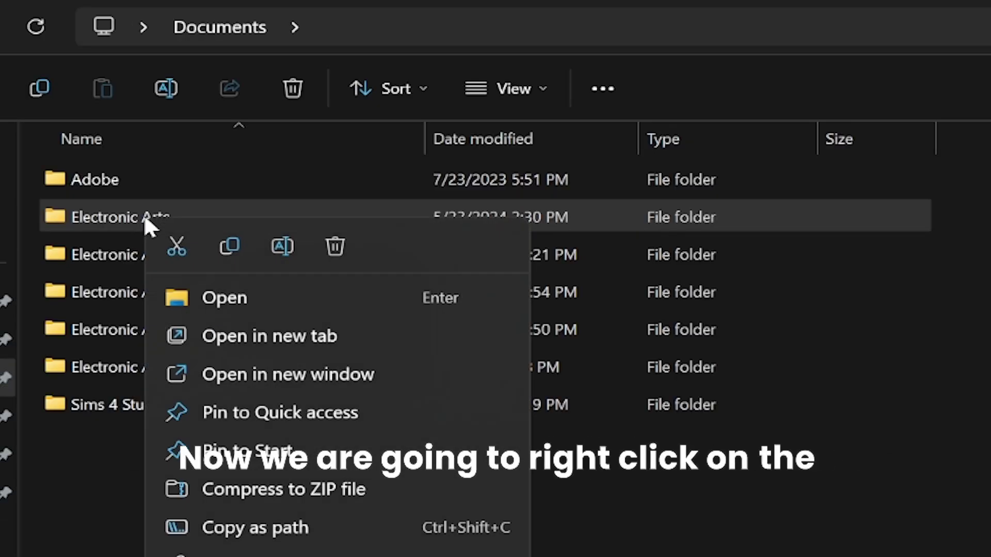
click(283, 248)
click(171, 217)
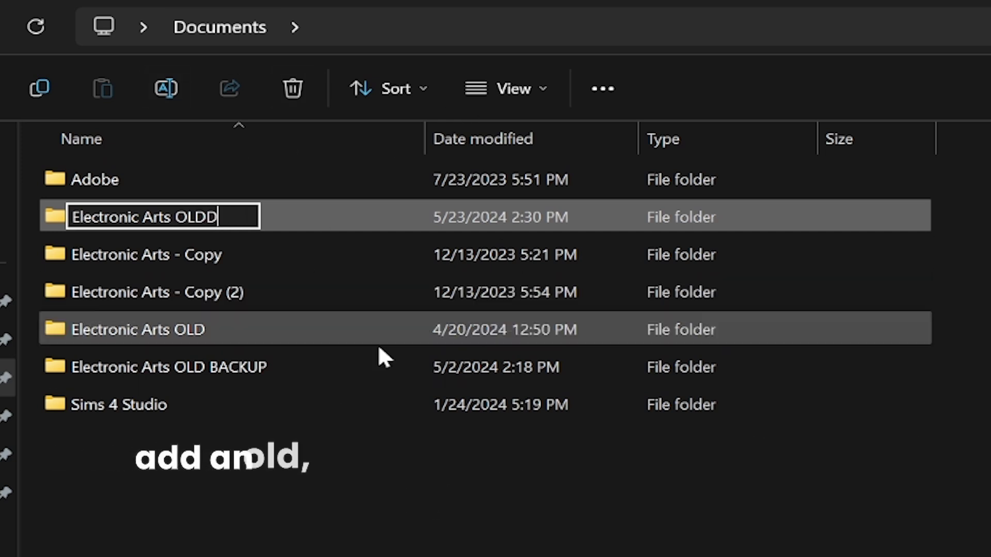
key(Return)
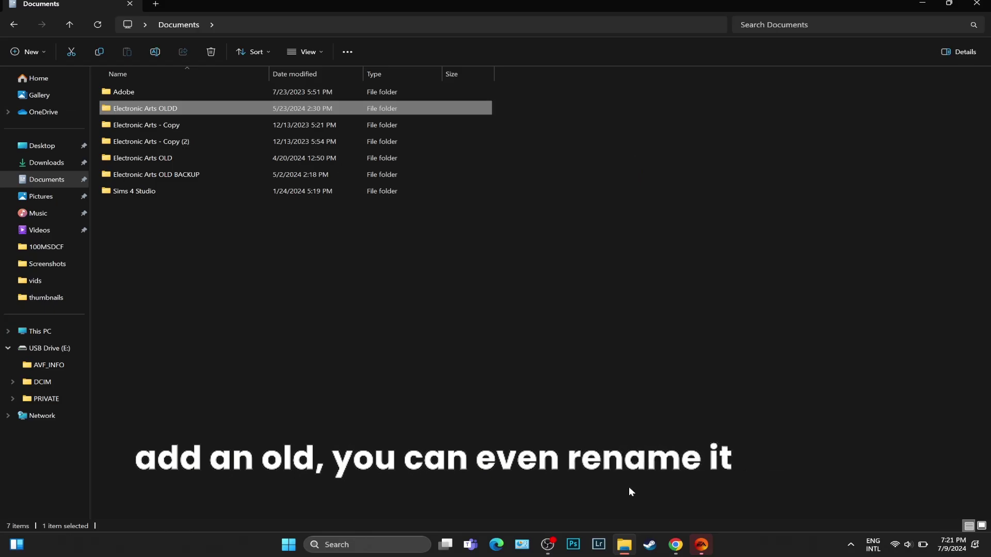
click(698, 548)
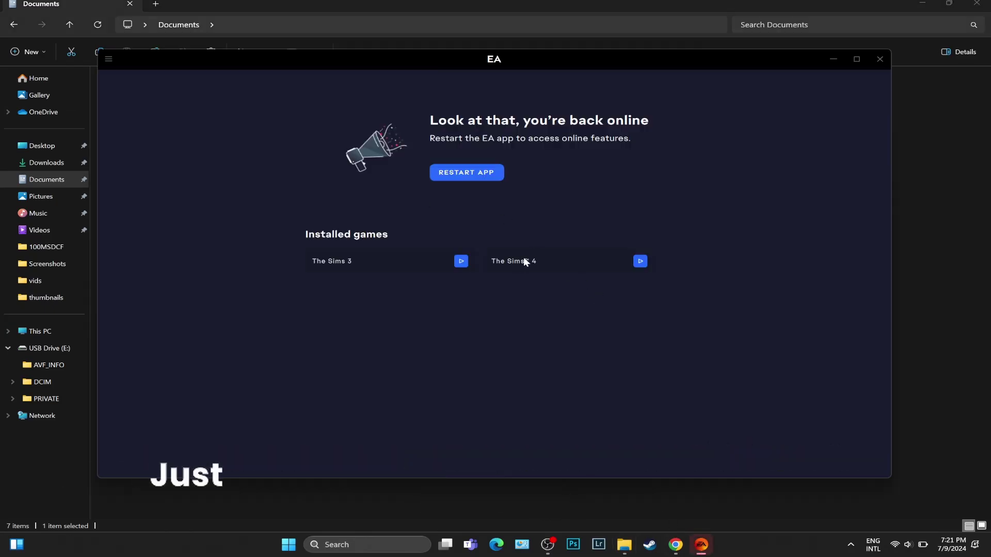
Step: Start The Sims 4 from the EA app's Installed games list
click(640, 262)
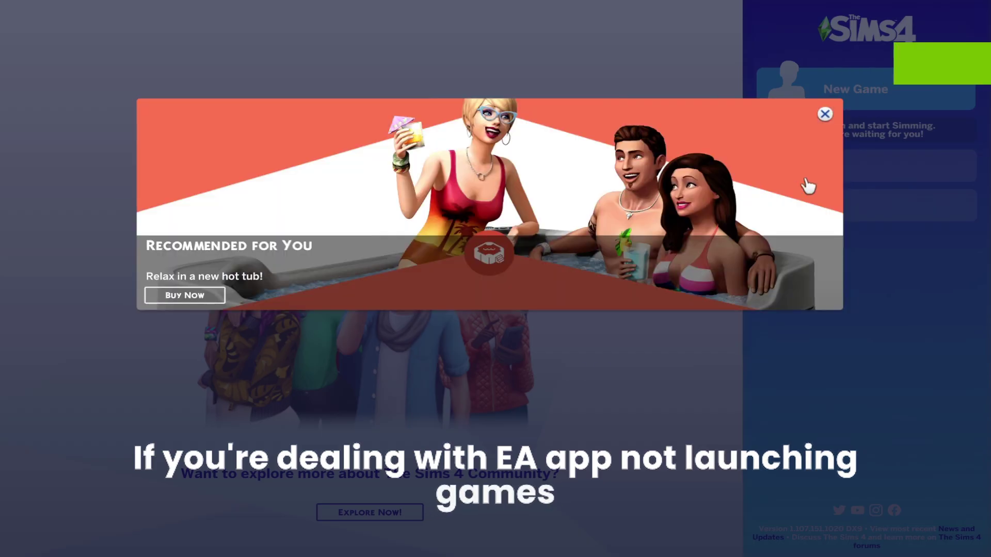
Step: Close the promotional pop-up and tick Script Mods Allowed under Game Options > Other
click(824, 111)
click(805, 209)
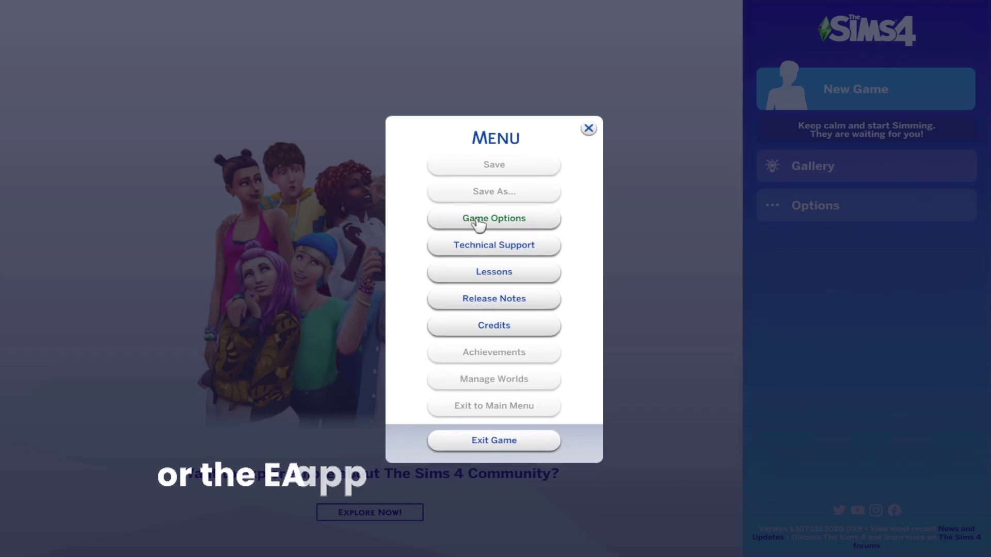
click(511, 222)
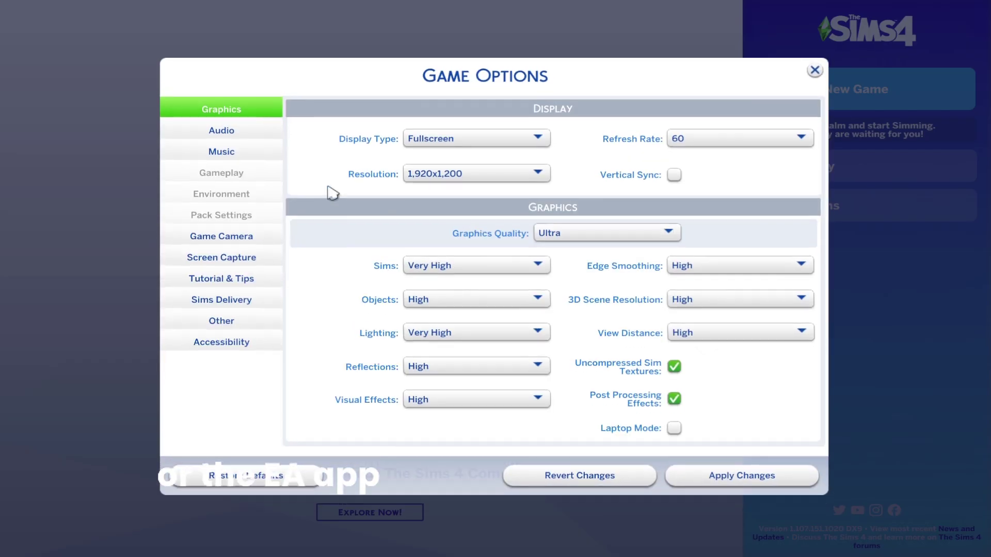
click(241, 327)
click(226, 109)
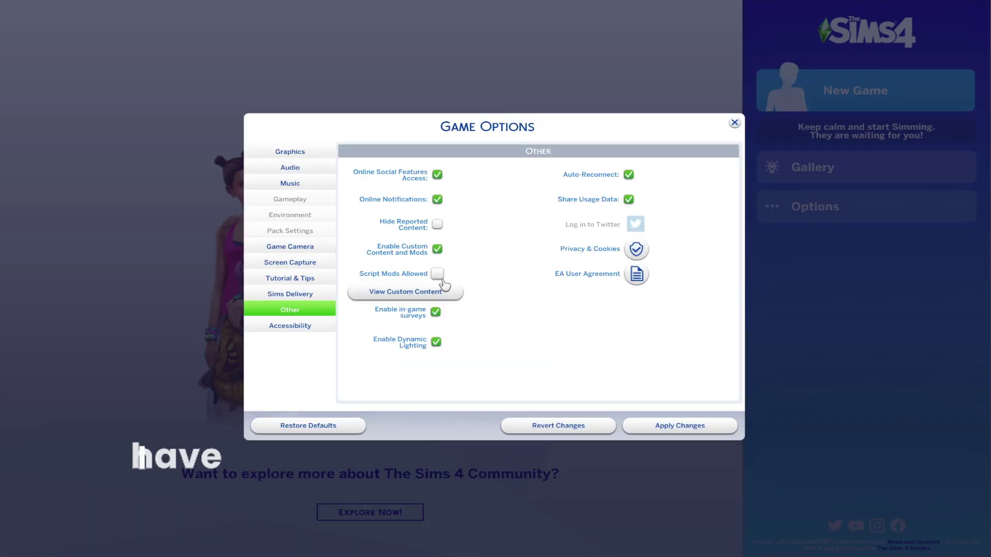
click(438, 274)
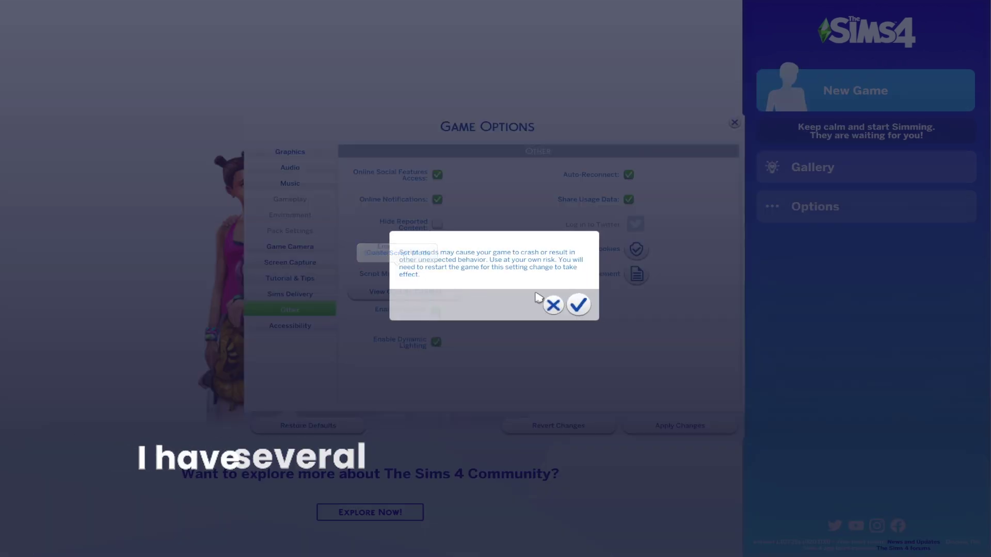
click(591, 307)
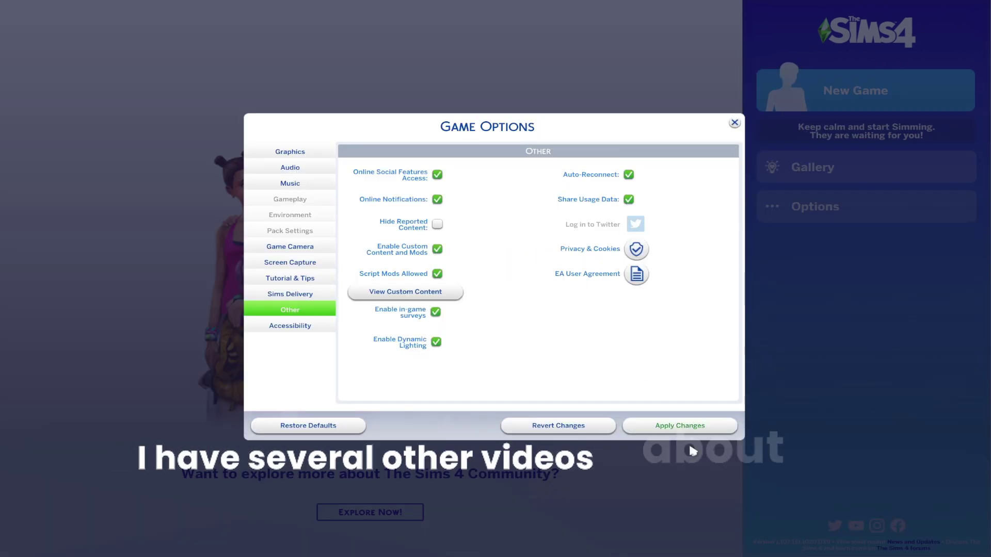
Step: Apply the option changes and exit The Sims 4, confirming the quit
click(734, 123)
click(520, 401)
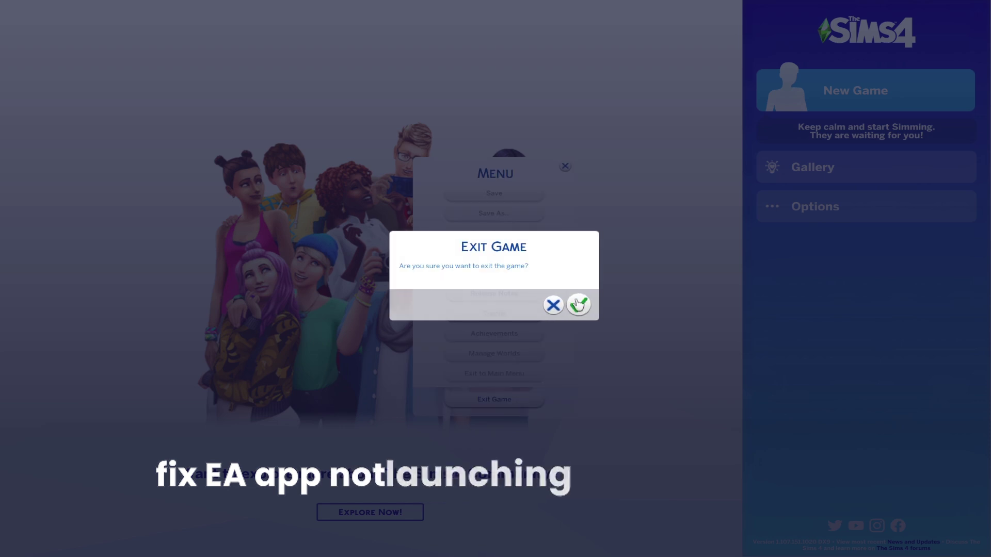
click(586, 309)
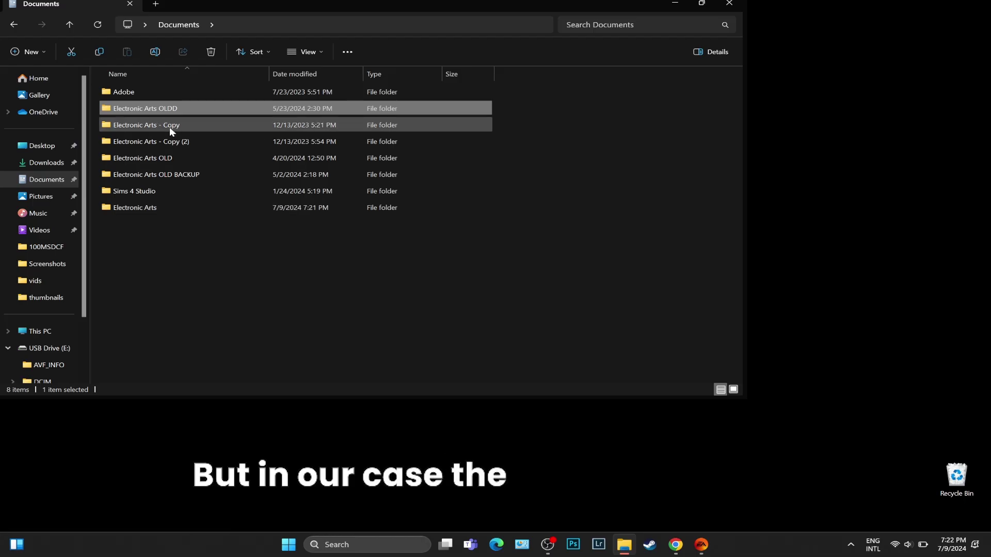
Step: Open the new Electronic Arts > The Sims 4 folder and inspect its Mods and Tray folders
click(167, 126)
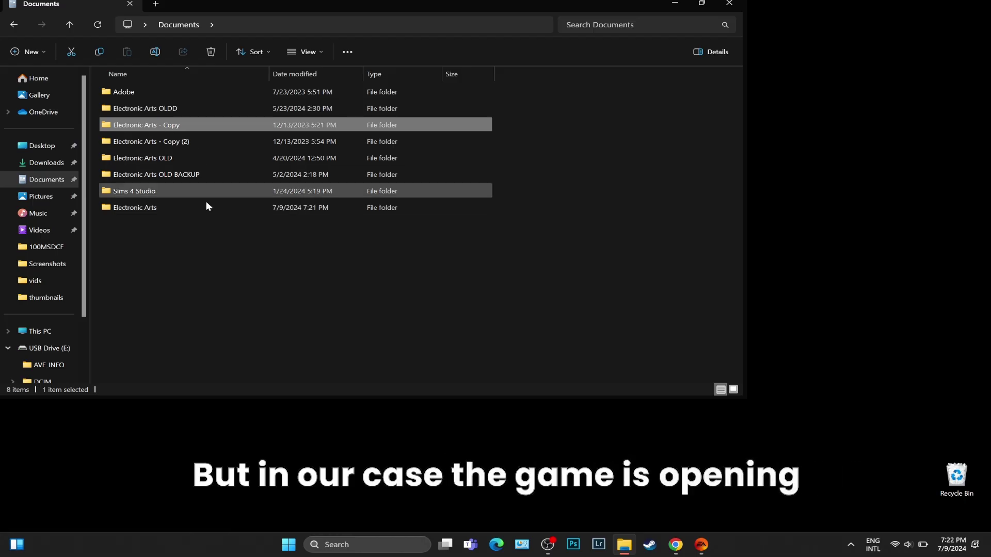
click(167, 211)
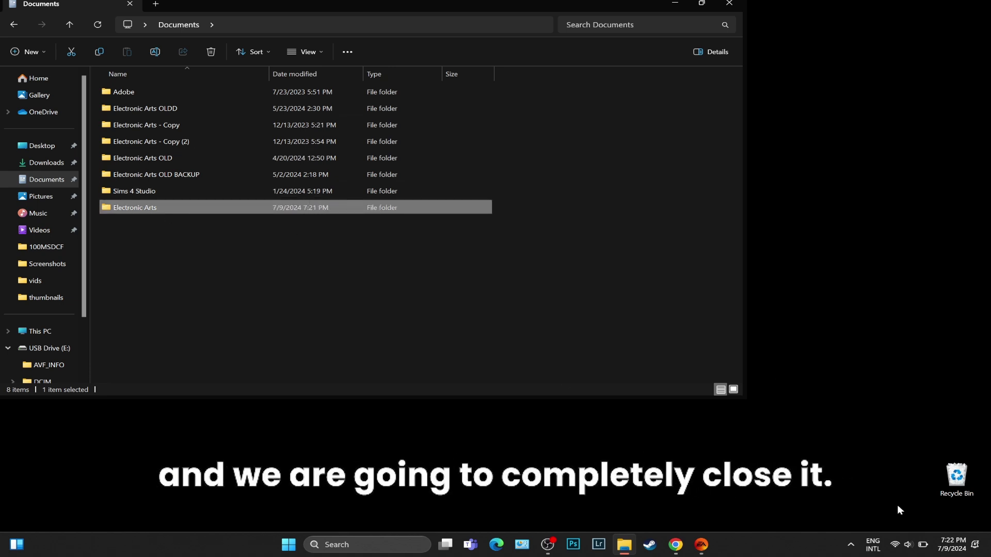
double_click(150, 207)
key(alt+Left)
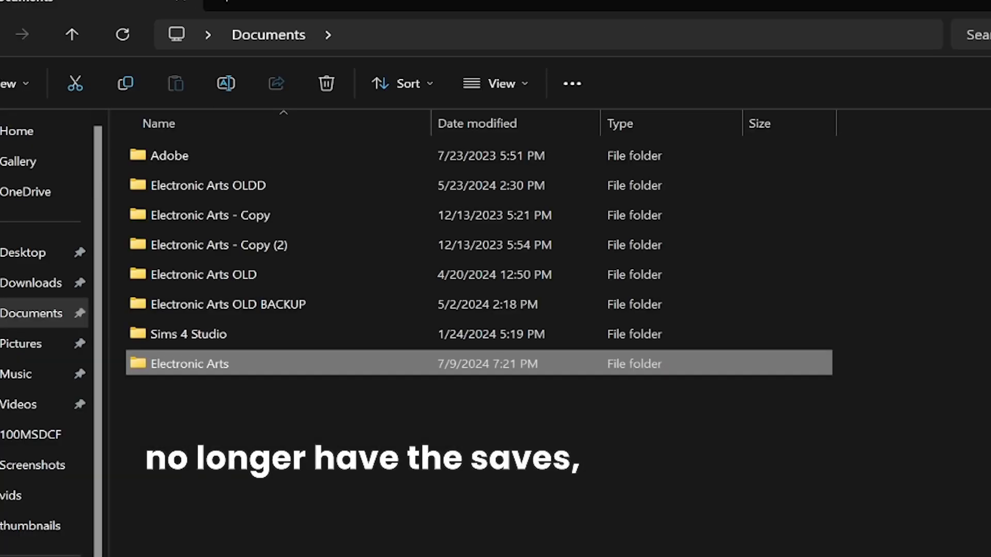
double_click(215, 365)
double_click(193, 86)
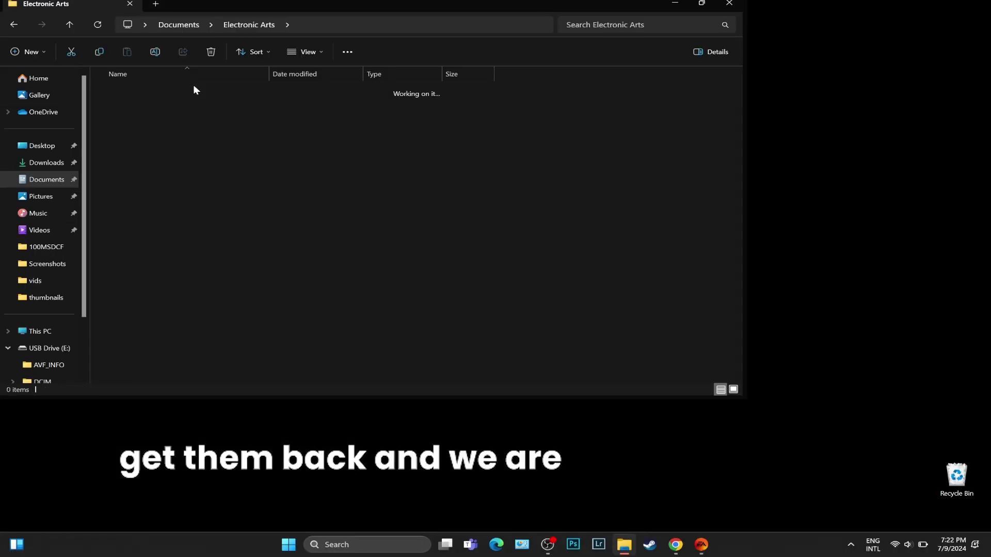
double_click(128, 142)
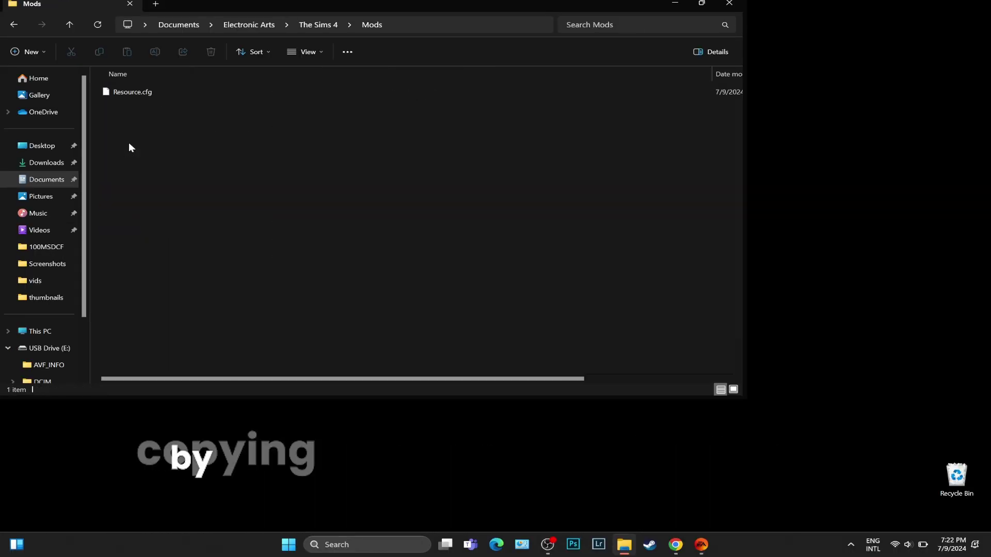
click(13, 26)
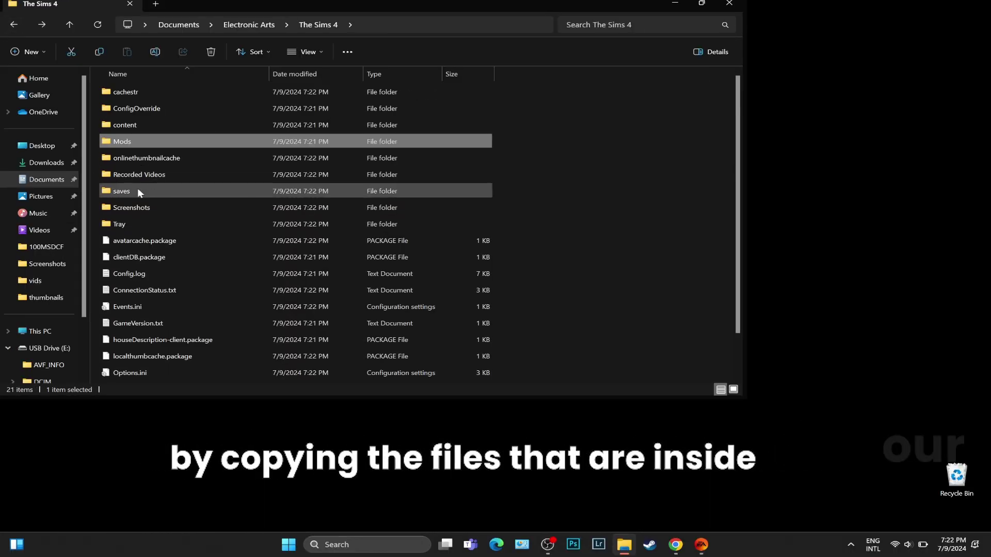
click(13, 24)
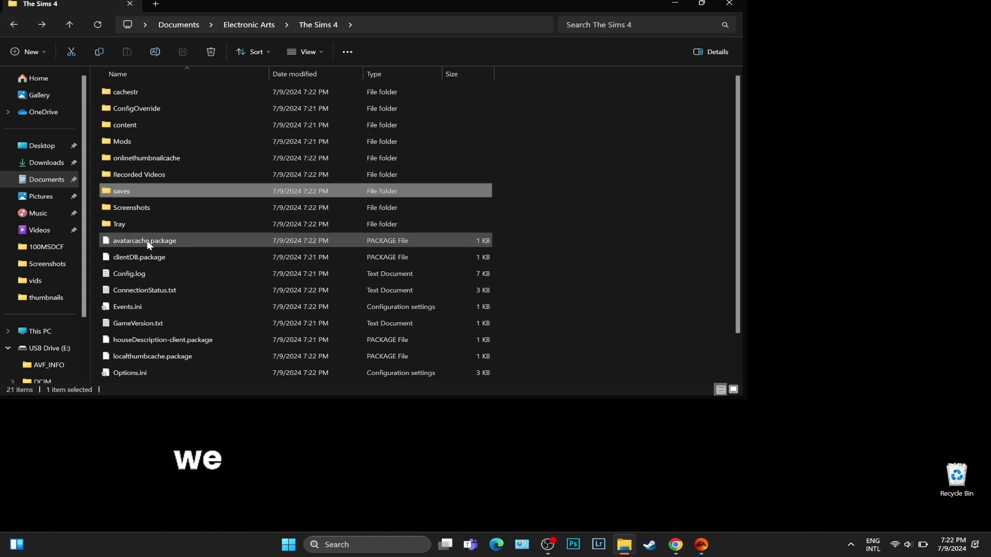
double_click(154, 223)
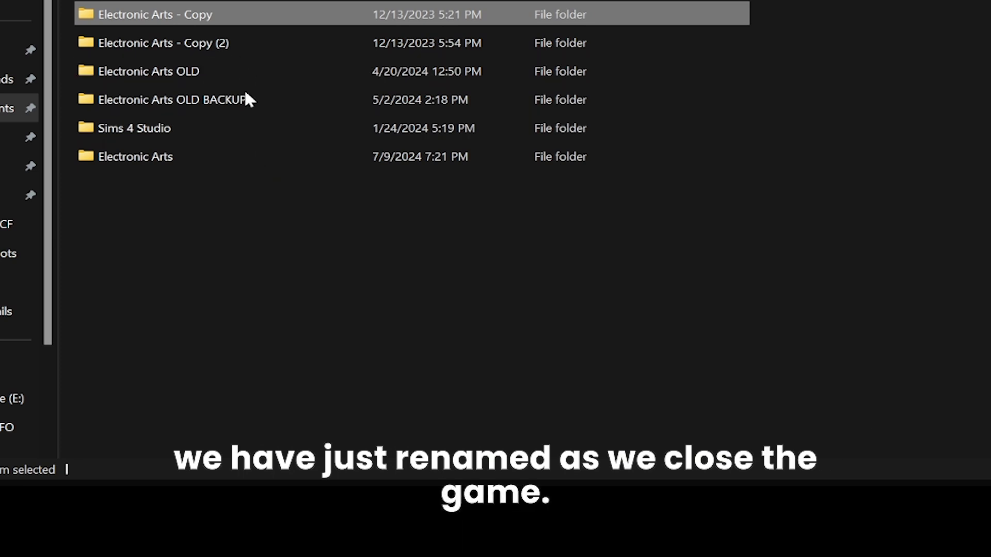
Step: Recheck that the new folder's Mods, saves and Tray folders are empty, then return to Documents
click(204, 156)
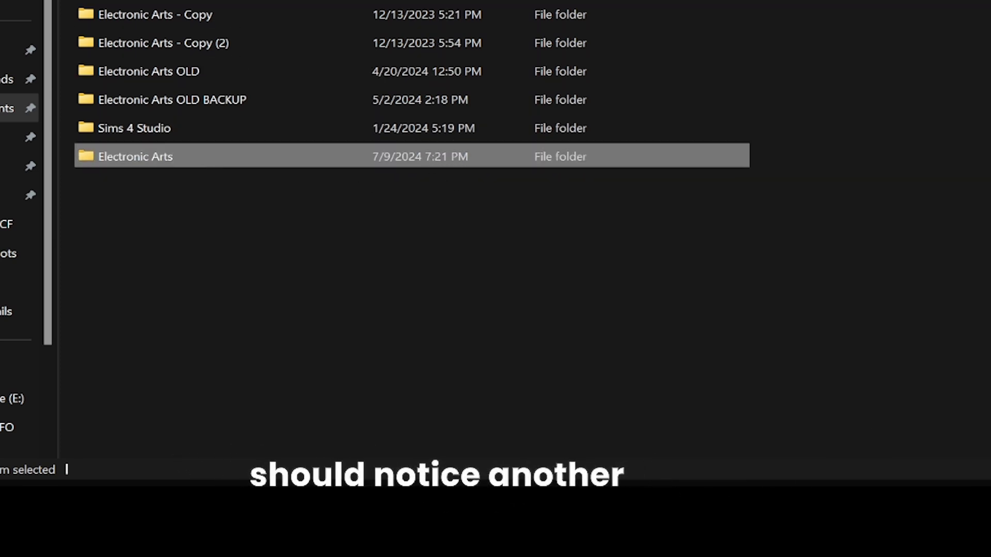
double_click(161, 161)
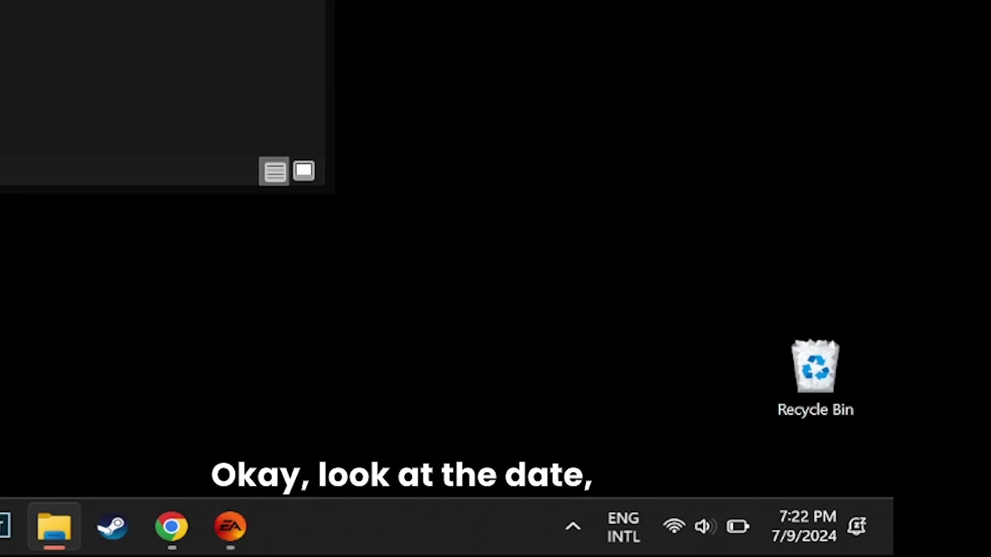
double_click(194, 90)
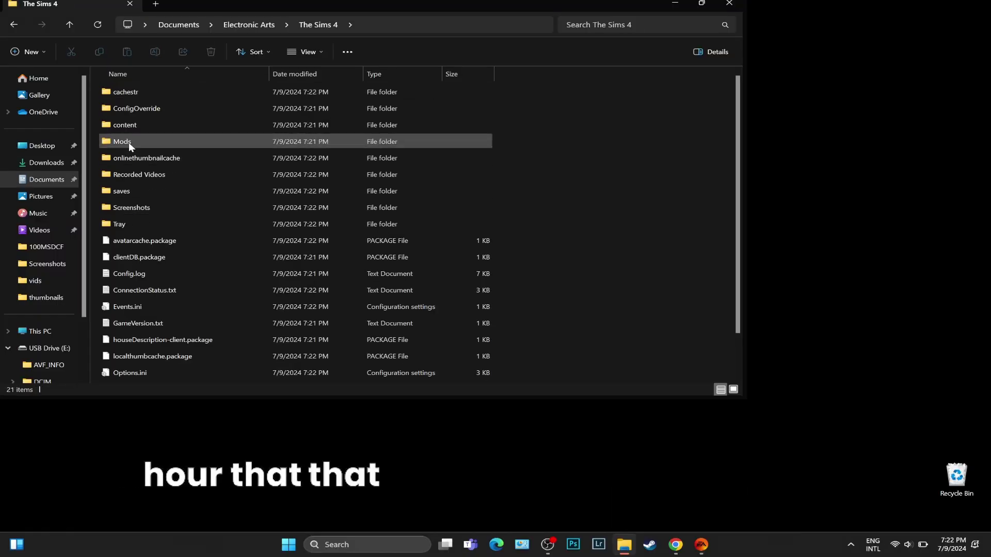
double_click(129, 142)
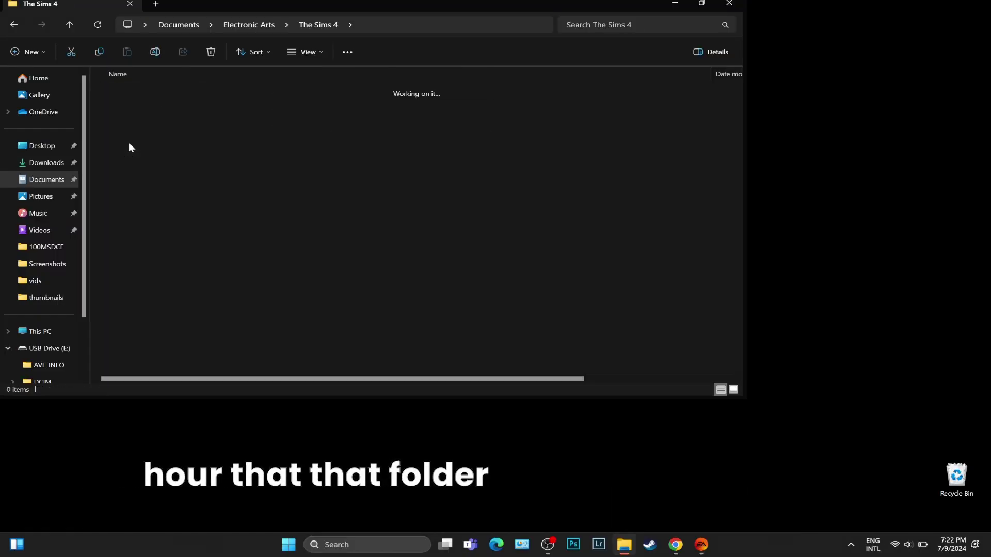
click(14, 25)
double_click(137, 188)
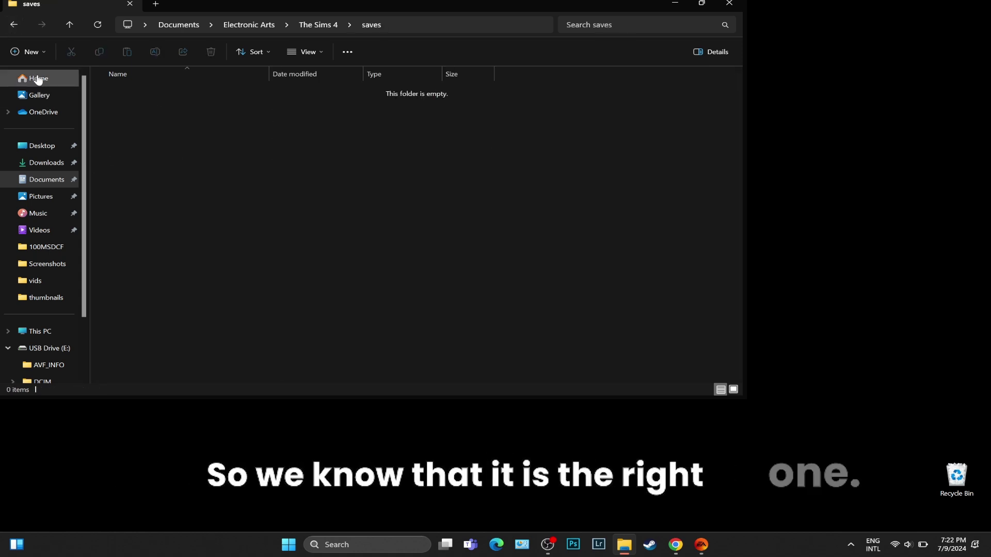
click(14, 25)
double_click(156, 225)
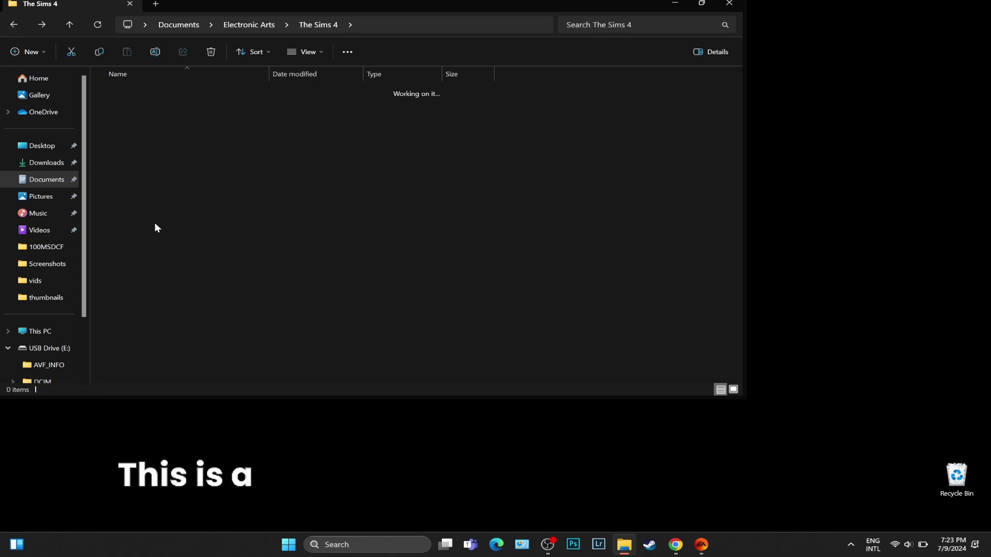
click(173, 24)
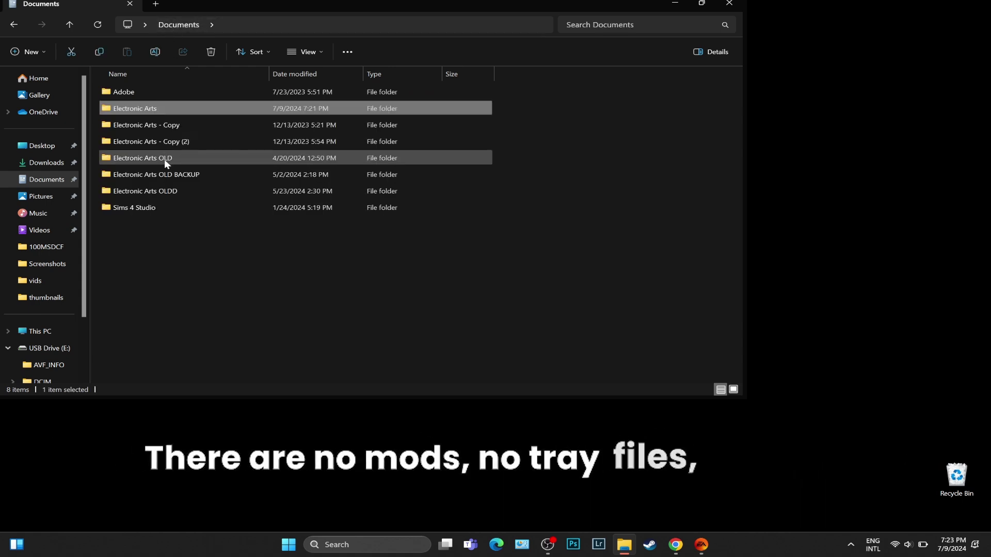
double_click(196, 191)
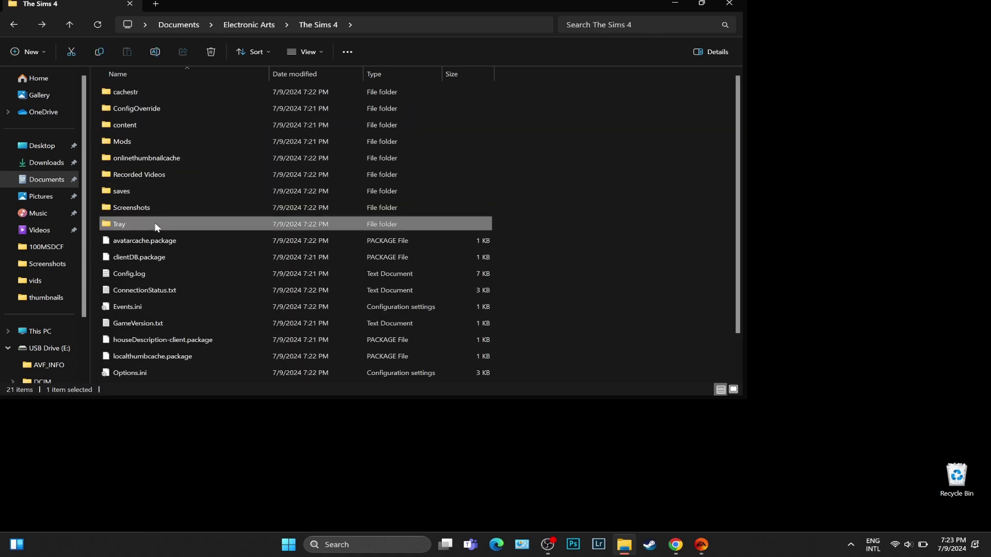
double_click(156, 225)
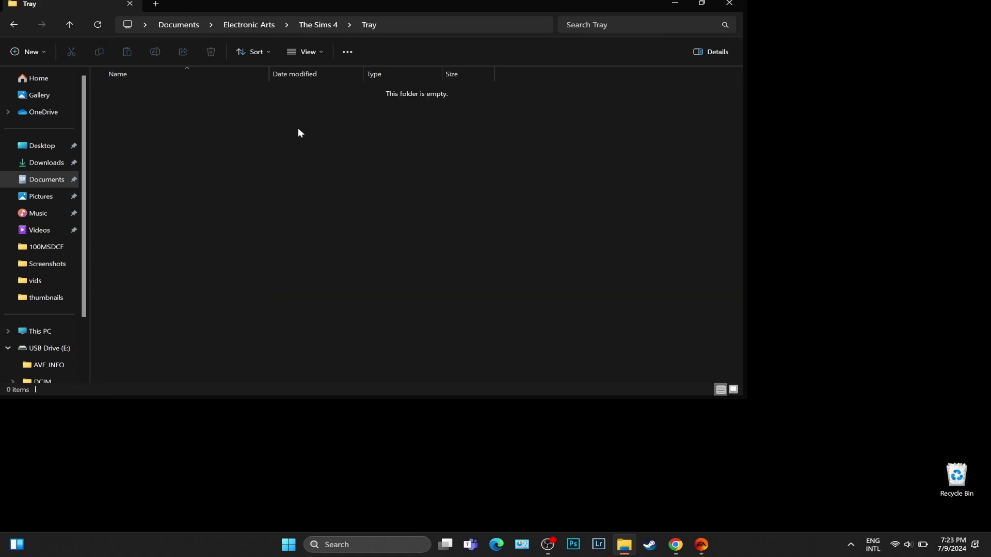
click(174, 24)
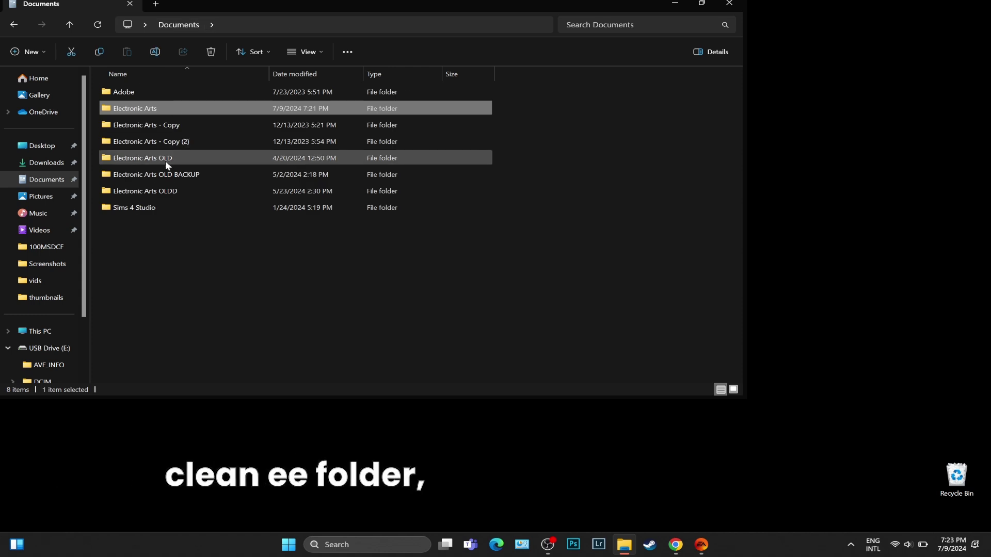
Step: Cut all 38 save files from Electronic Arts OLDD > The Sims 4 > saves
double_click(196, 191)
double_click(158, 94)
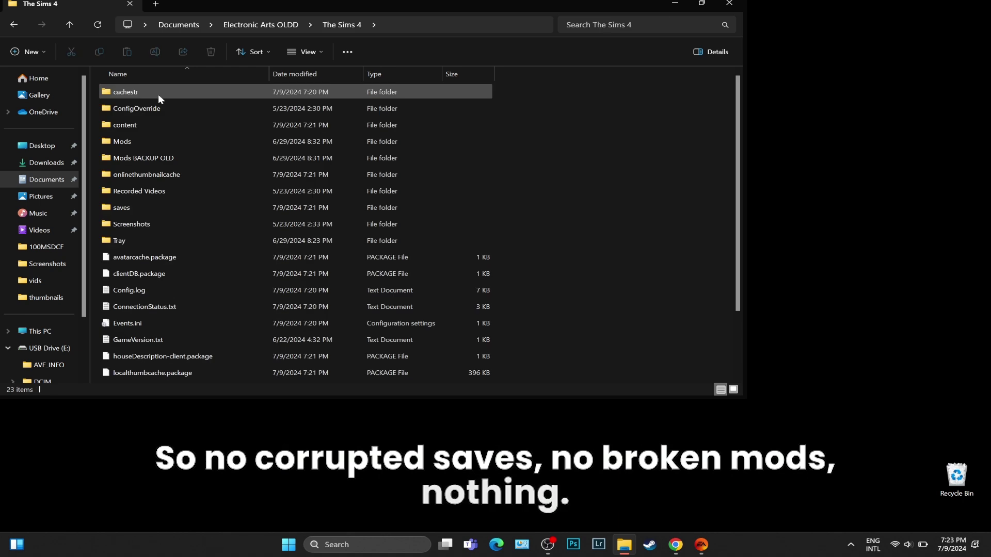
double_click(140, 208)
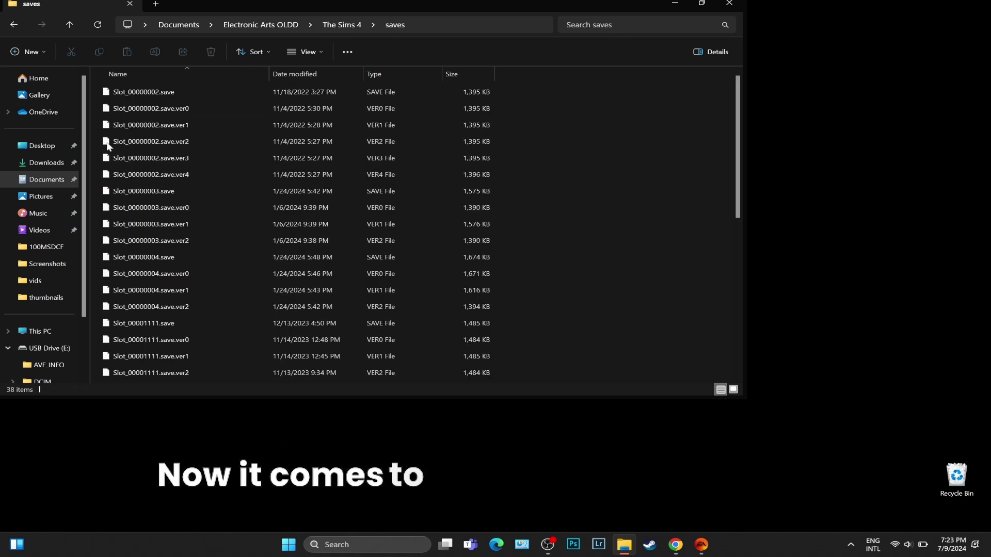
drag(97, 85, 255, 462)
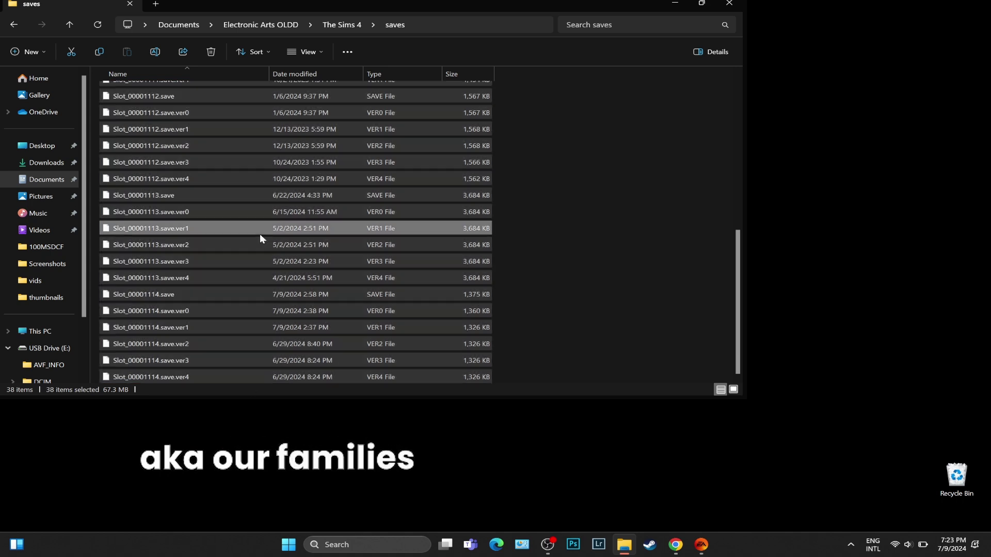
right_click(260, 236)
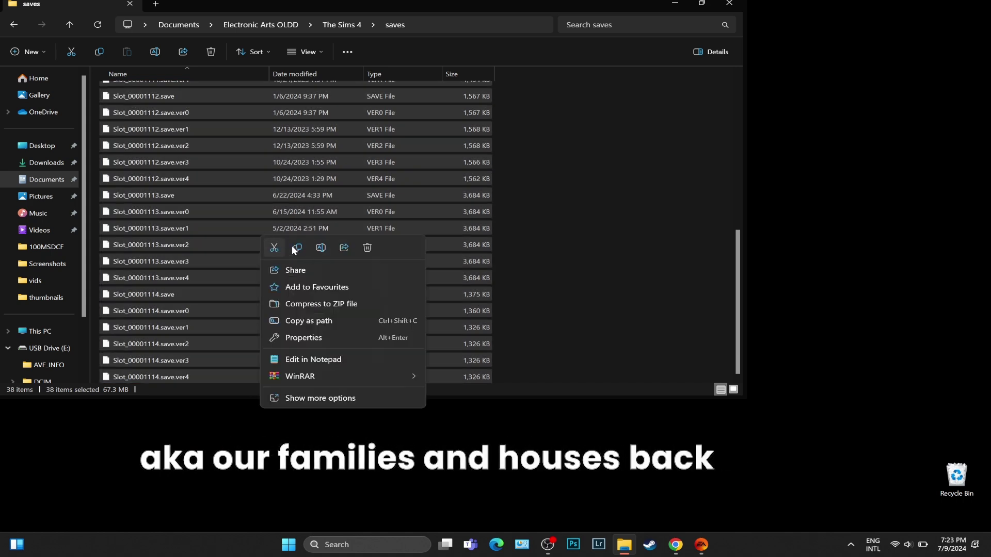
click(272, 249)
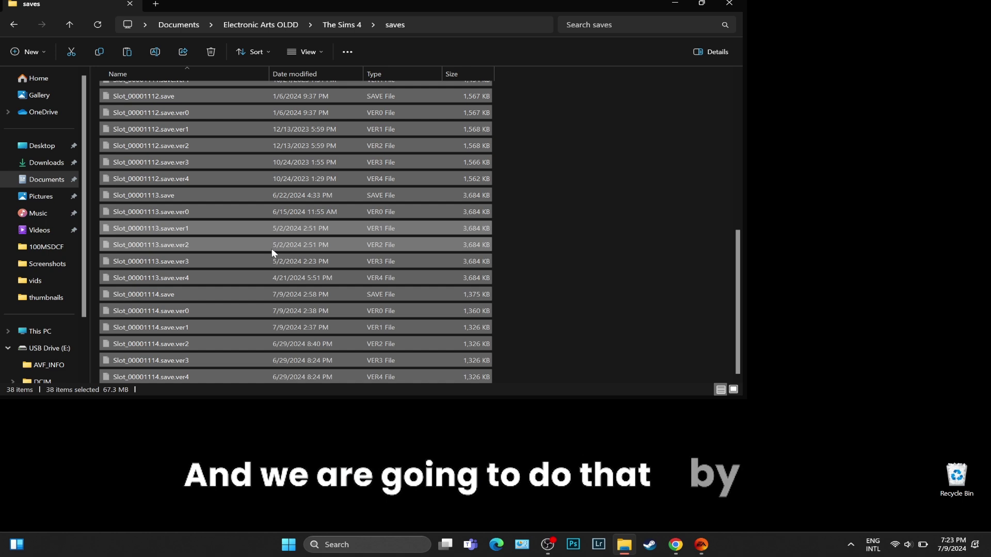
key(alt+Left)
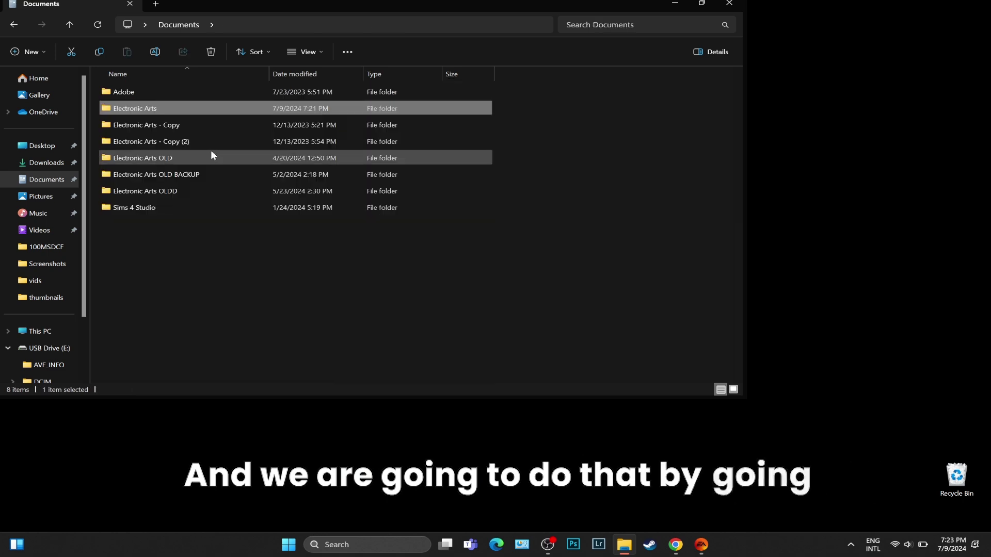
Step: Reopen the backup saves folder, reselect all 38 save files and cut them again
double_click(196, 191)
double_click(158, 94)
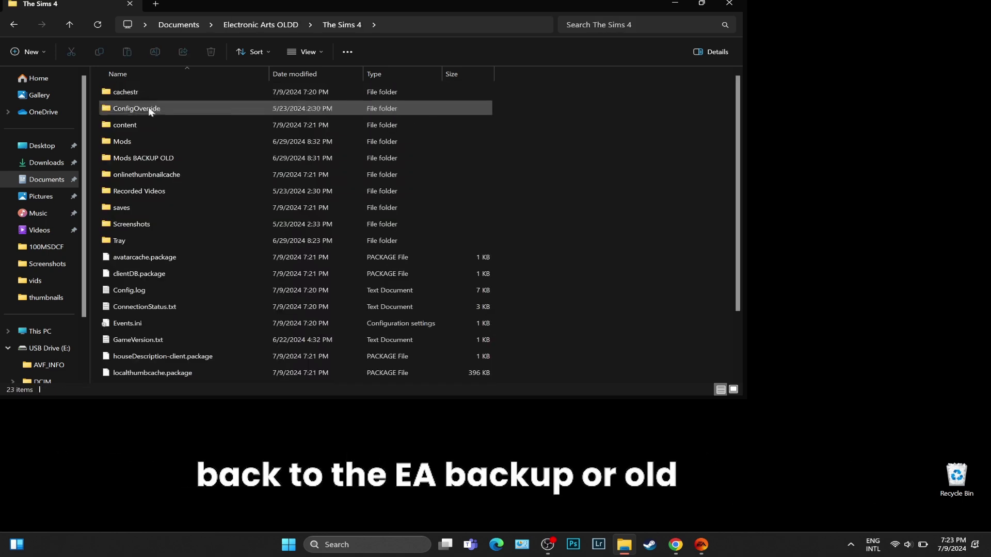
double_click(139, 208)
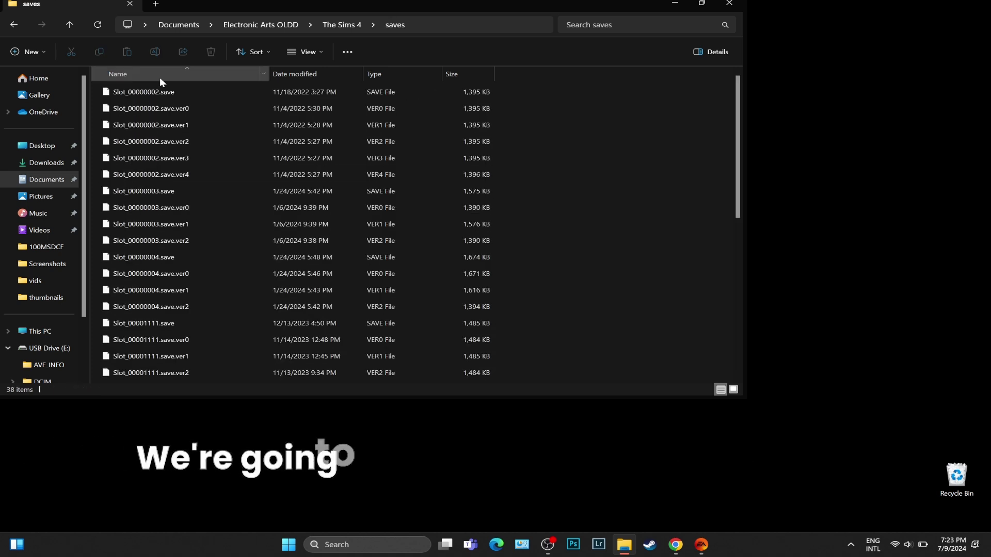
drag(97, 86, 256, 437)
right_click(259, 234)
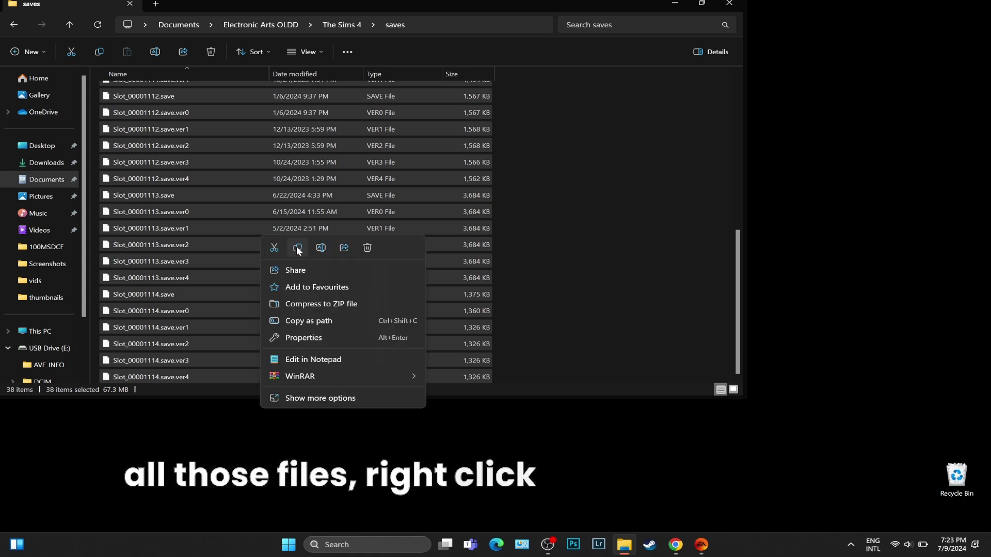
click(274, 249)
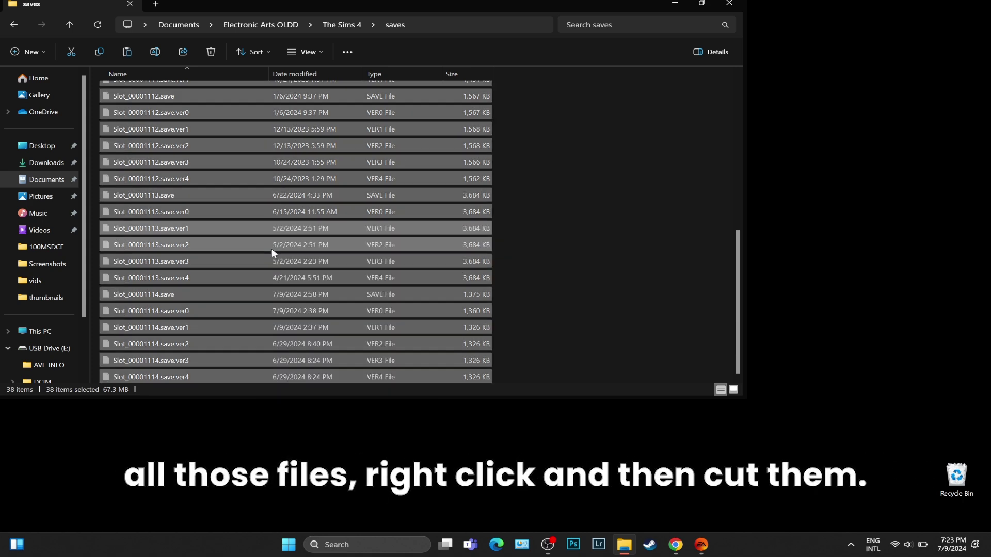
Step: Paste the 38 save files into the new Electronic Arts > The Sims 4 > saves folder
click(176, 26)
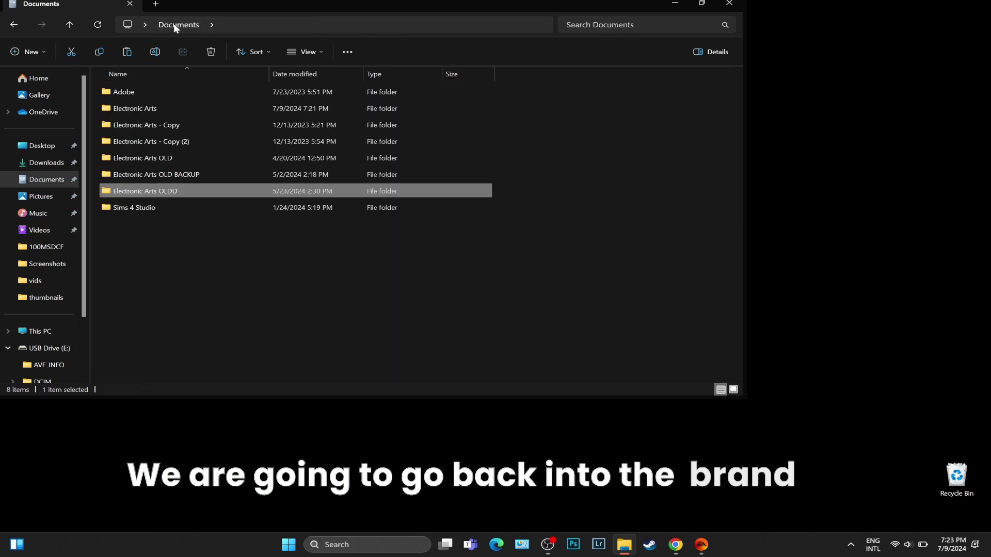
double_click(153, 111)
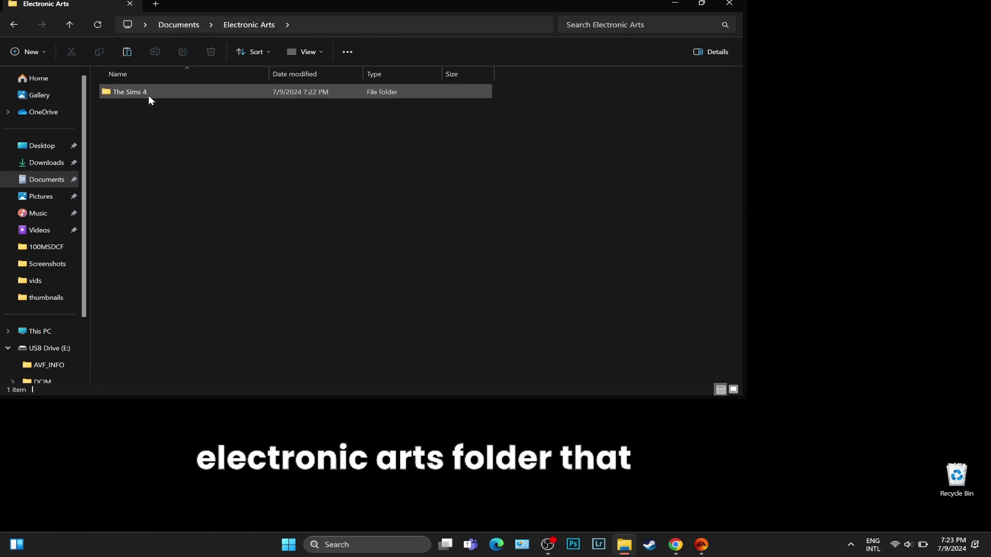
double_click(148, 96)
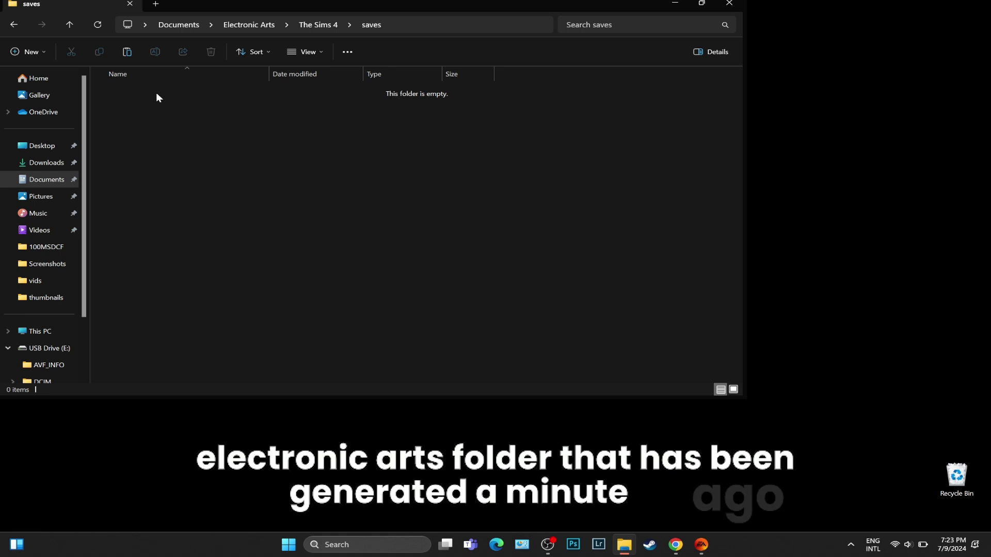
right_click(156, 92)
click(171, 105)
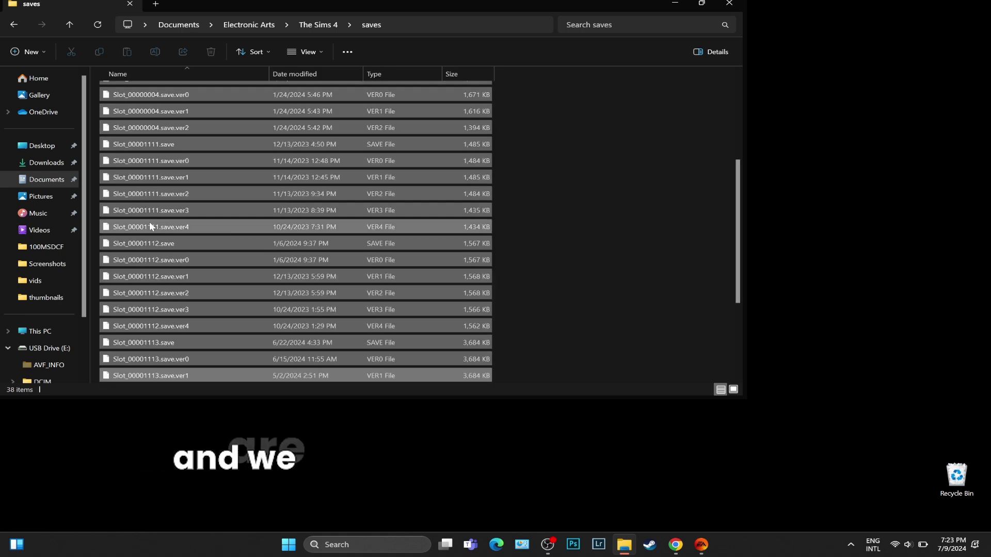
click(534, 165)
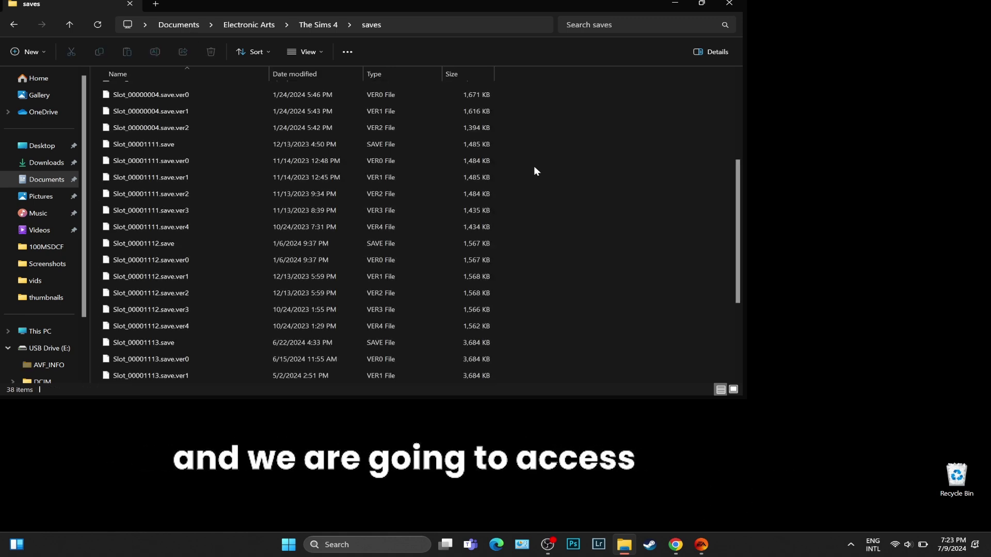
Step: Browse to Electronic Arts OLDD > The Sims 4 and select its Tray folder
click(188, 24)
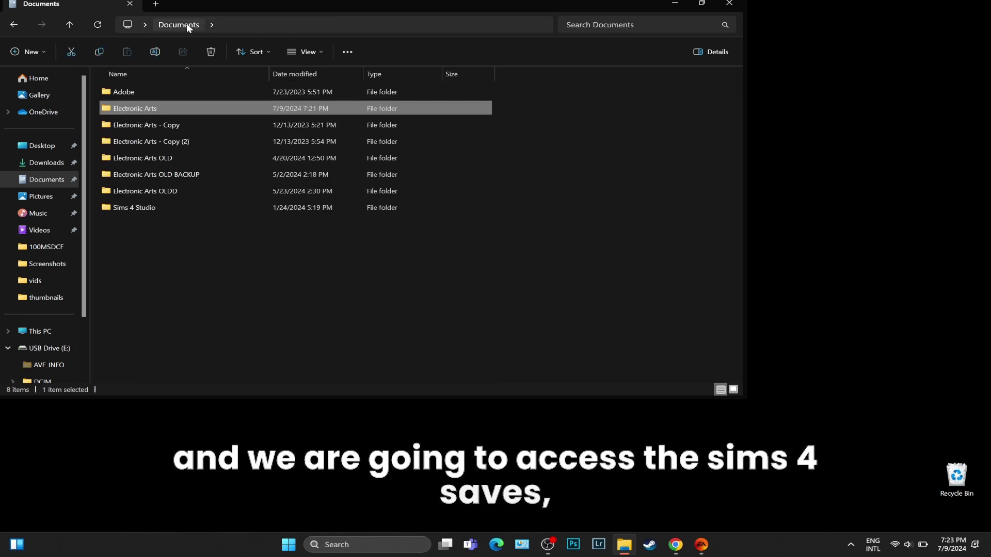
double_click(153, 190)
double_click(169, 95)
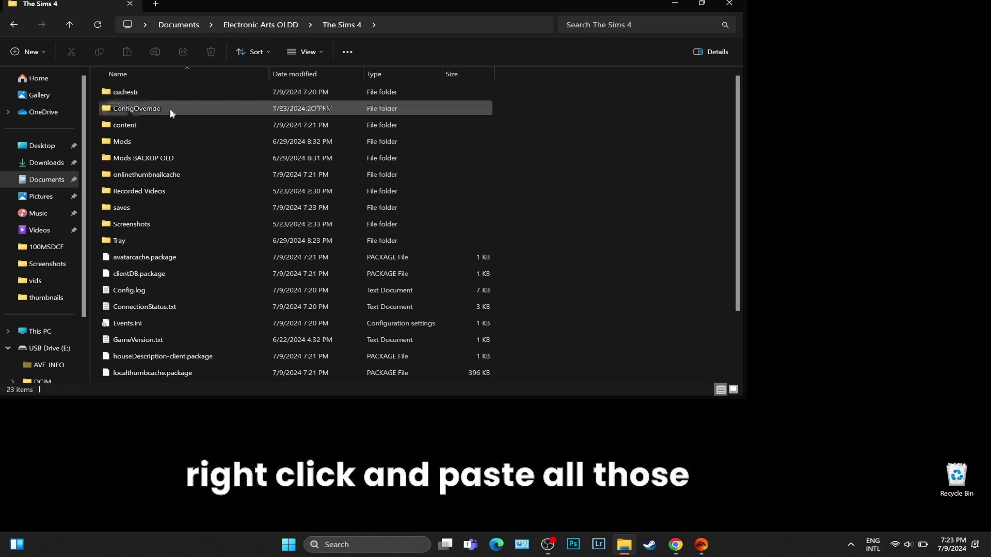
click(168, 241)
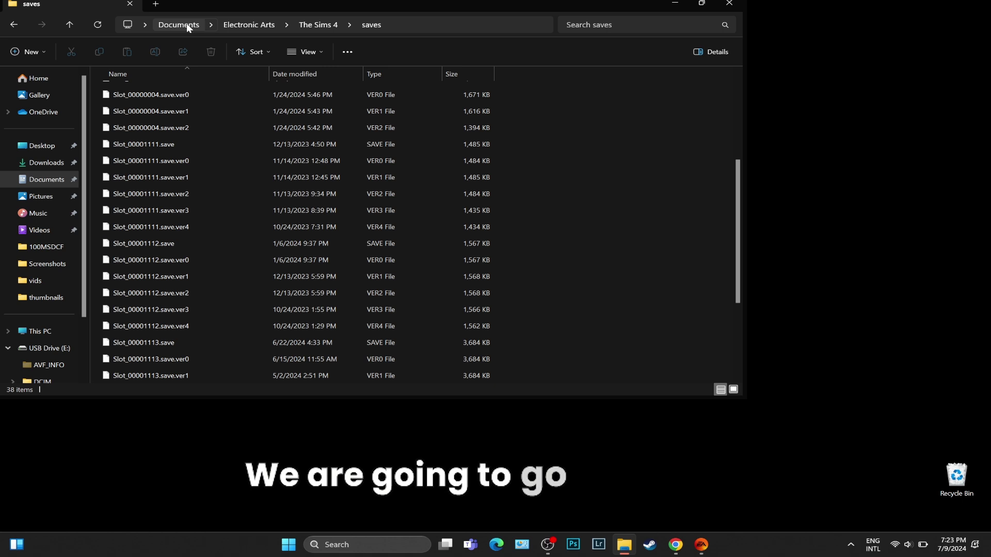
Step: Select and cut all 72 files (3.64 MB) in the Electronic Arts OLDD Tray folder, then return to Documents
click(187, 24)
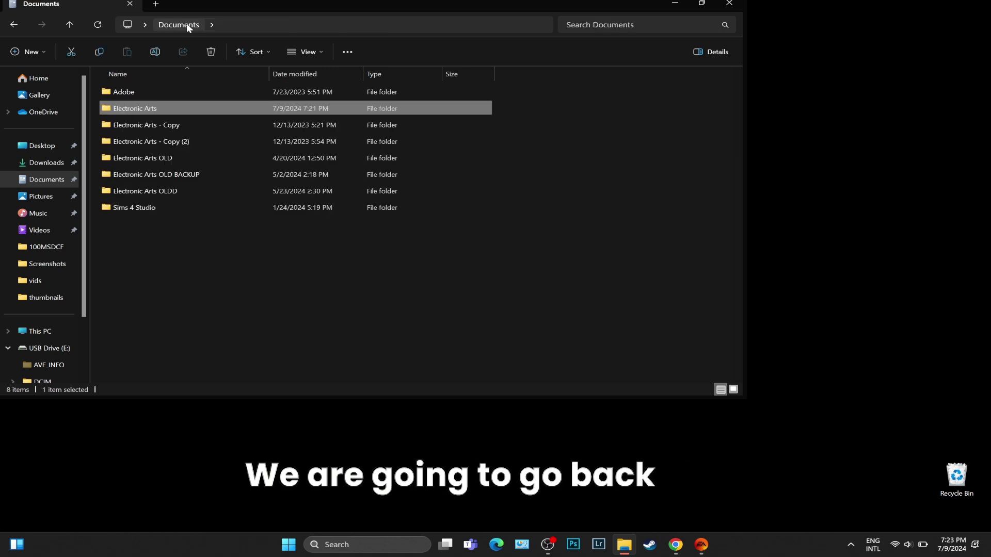
double_click(154, 191)
double_click(170, 95)
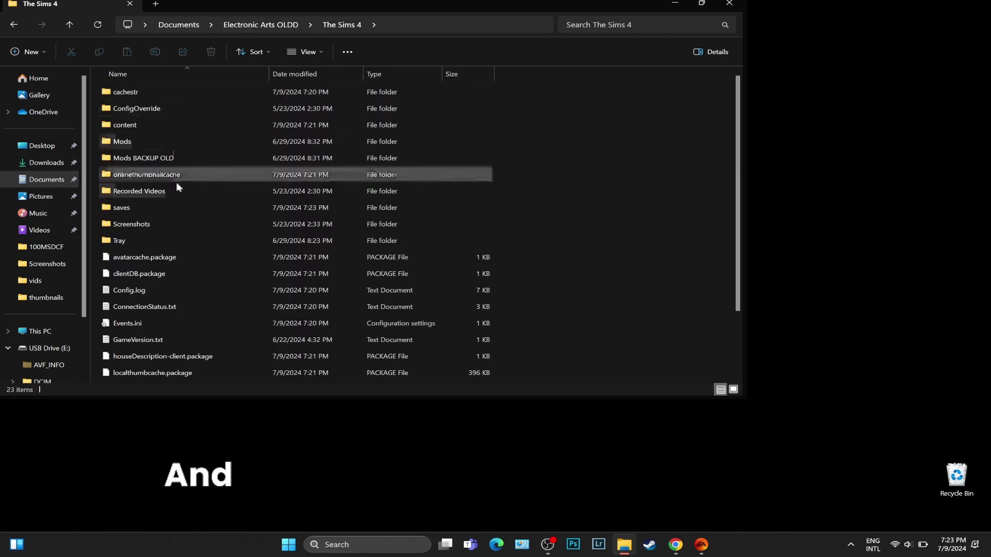
double_click(168, 242)
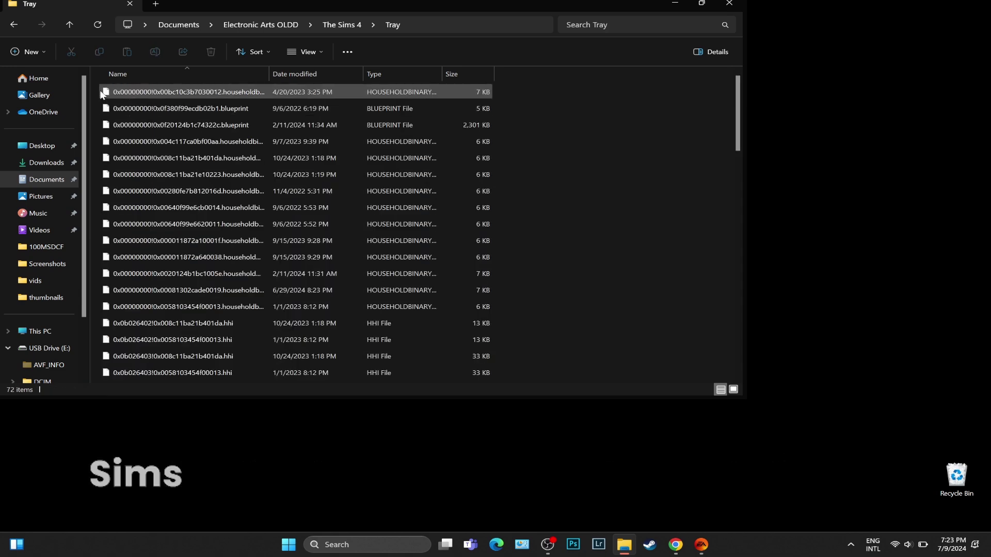
drag(95, 88, 203, 465)
drag(199, 359, 218, 376)
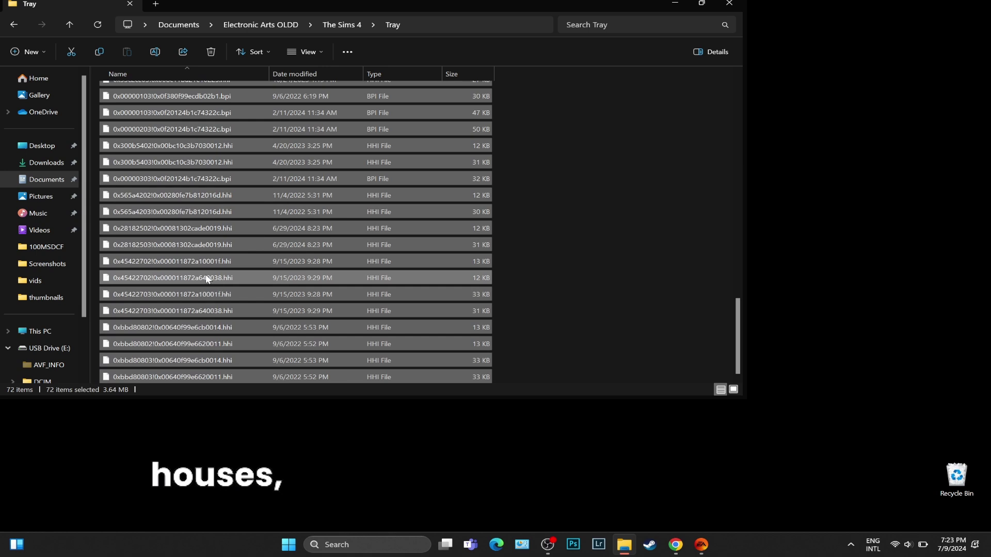
right_click(206, 277)
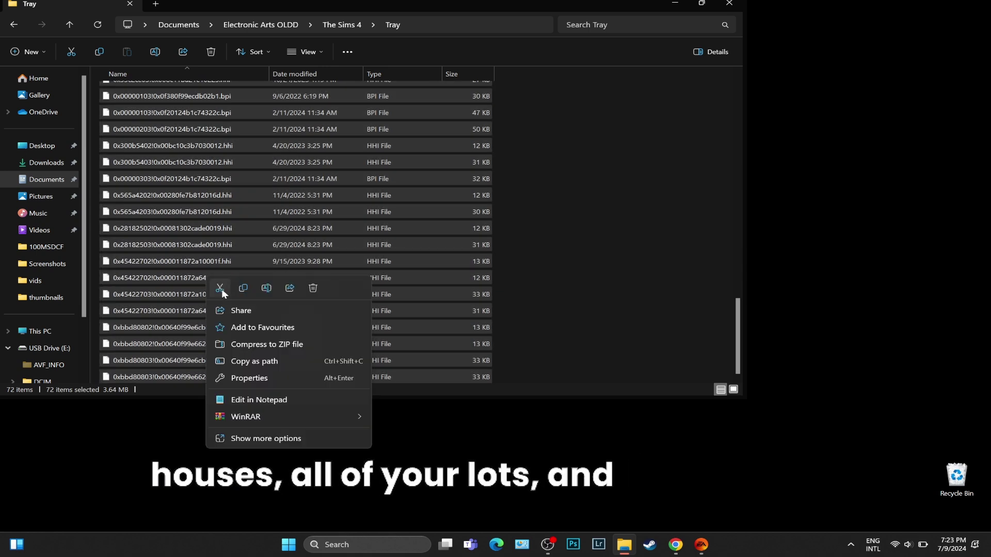
click(221, 290)
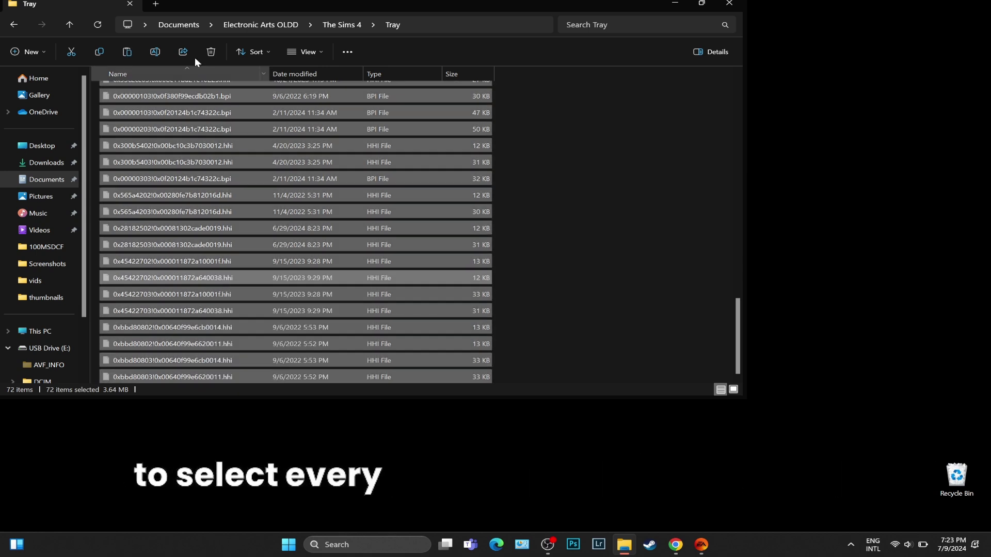
click(168, 26)
Step: Paste the 72 cut Tray files into the new Electronic Arts > The Sims 4 > Tray folder
double_click(152, 111)
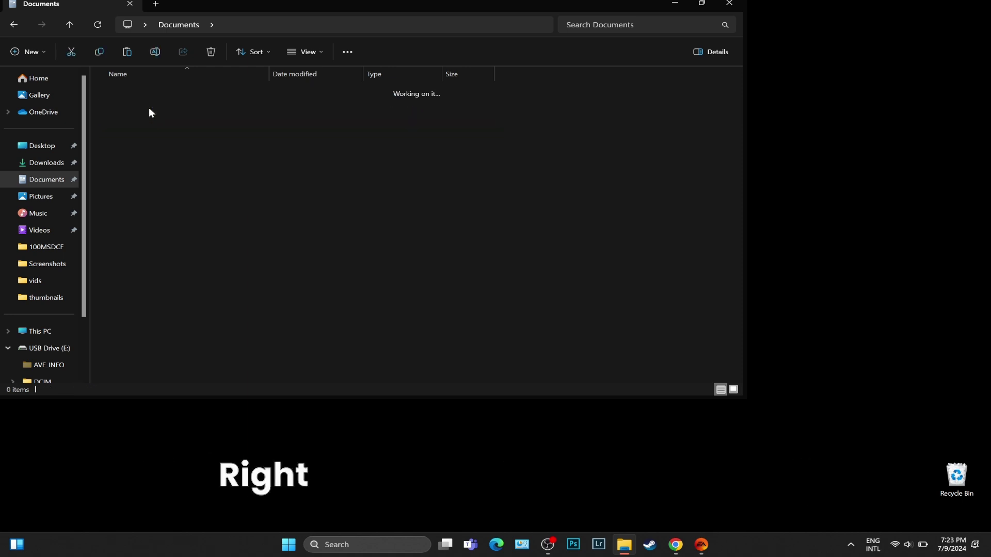
double_click(109, 93)
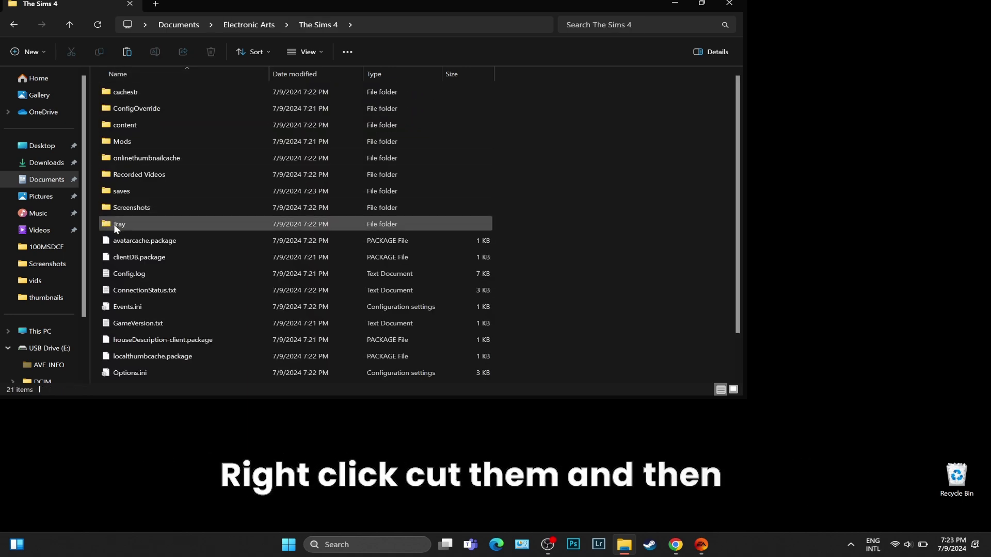
double_click(115, 231)
right_click(155, 170)
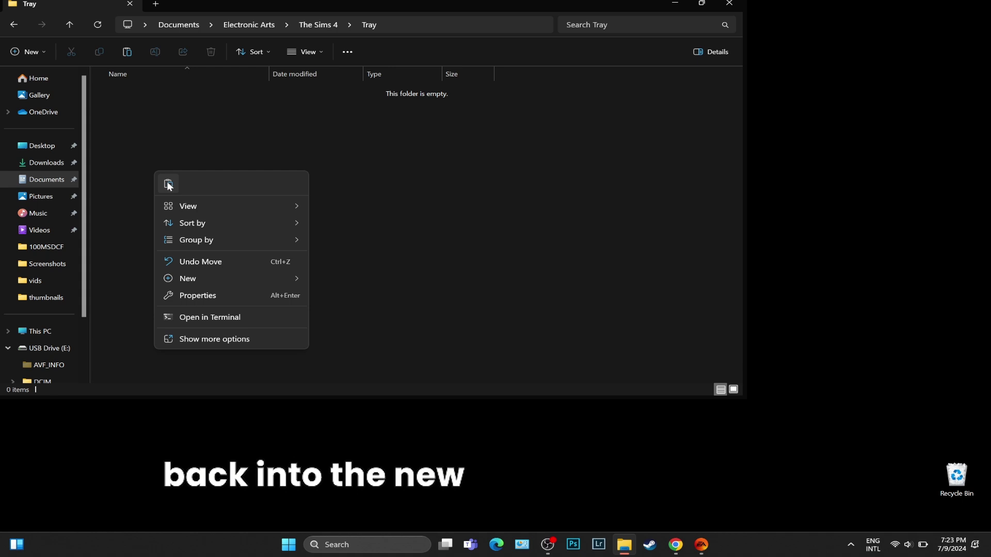
click(168, 184)
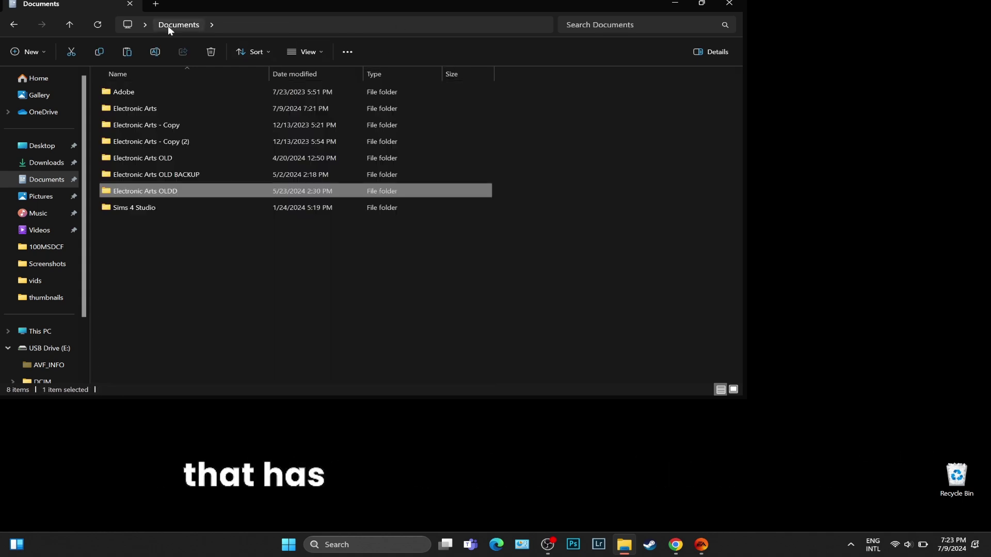
Step: Reopen the new Tray folder, paste the Tray files again, and return to Documents
double_click(149, 108)
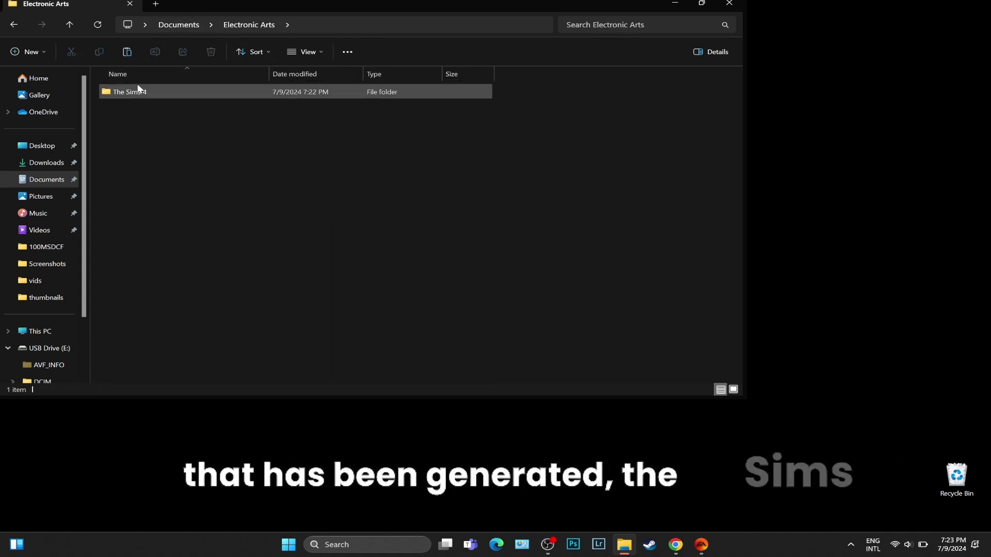
double_click(137, 91)
double_click(114, 224)
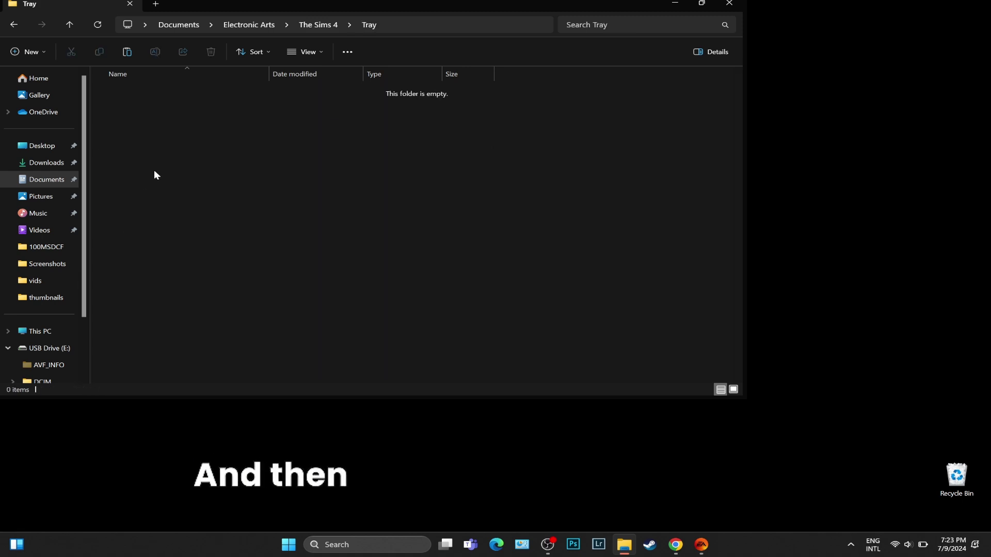
right_click(153, 169)
click(166, 181)
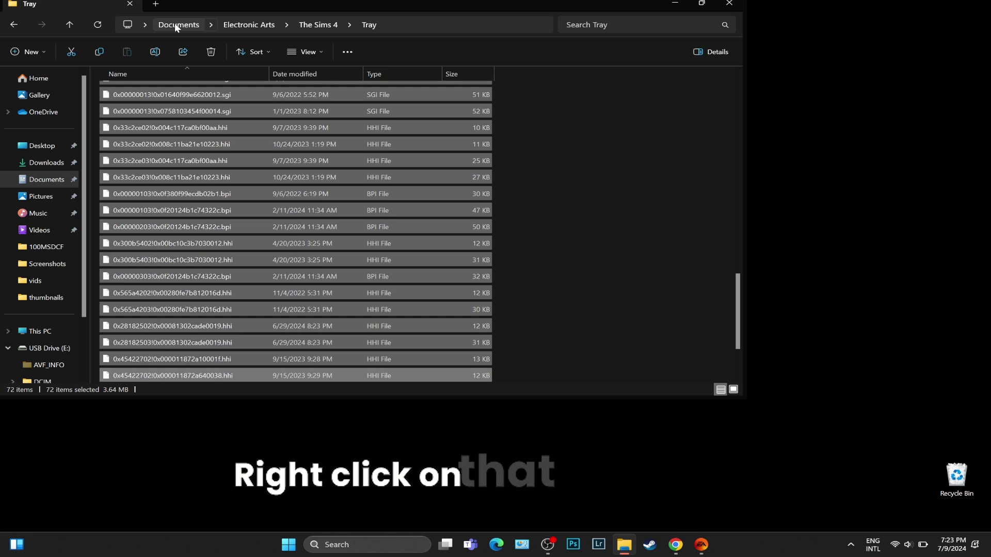
click(174, 22)
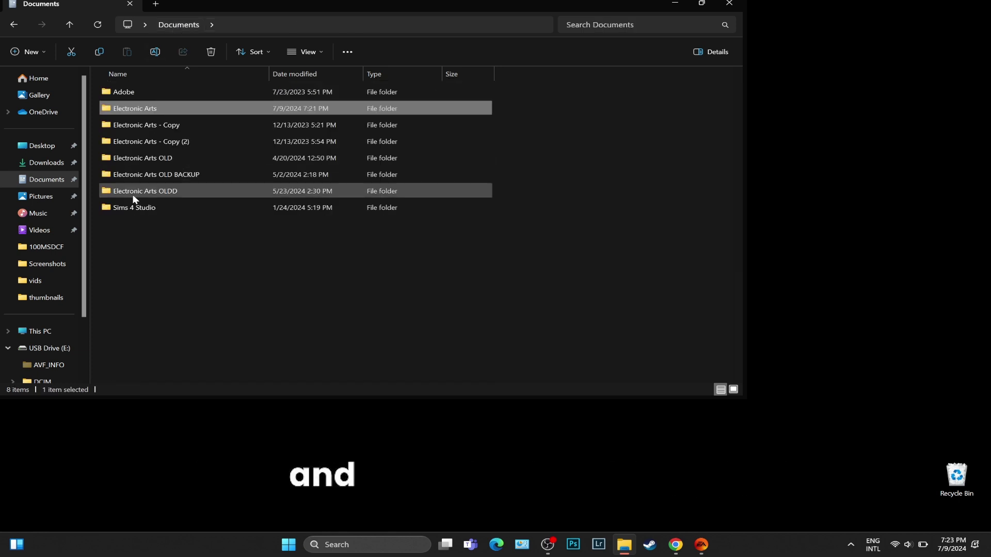
Step: Inspect the Mods and empty Mods BACKUP OLD folders inside Electronic Arts OLDD > The Sims 4
double_click(132, 194)
double_click(156, 91)
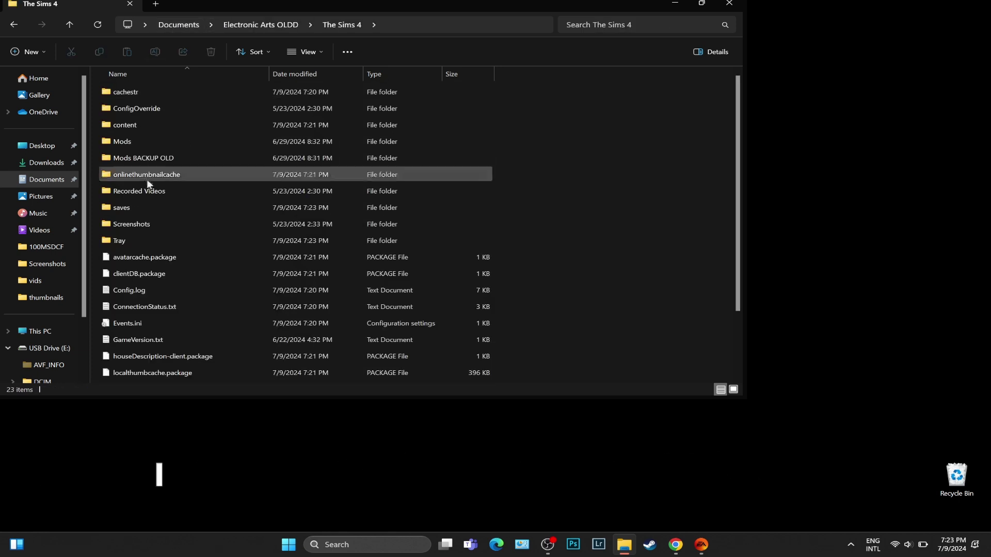
double_click(143, 143)
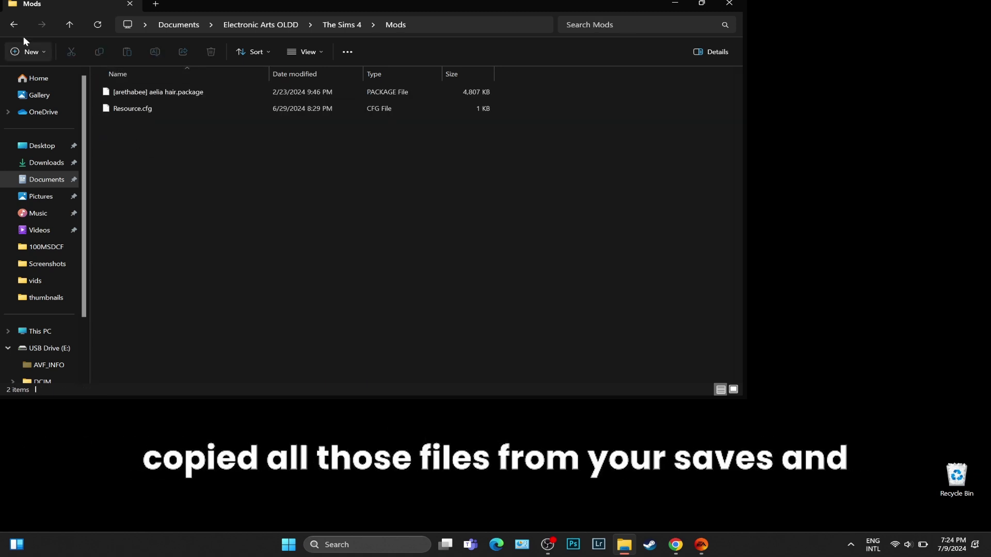
click(14, 25)
double_click(148, 159)
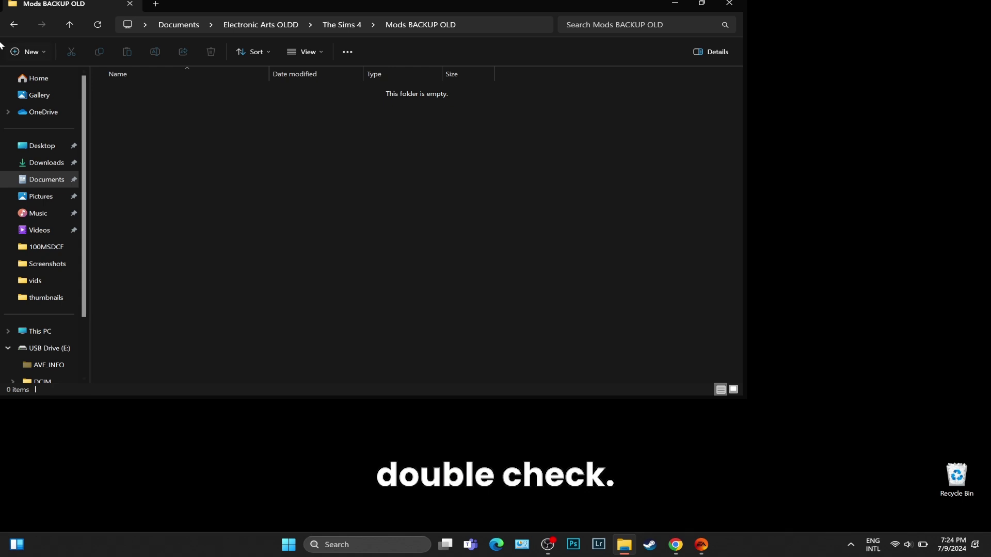
click(9, 26)
click(129, 143)
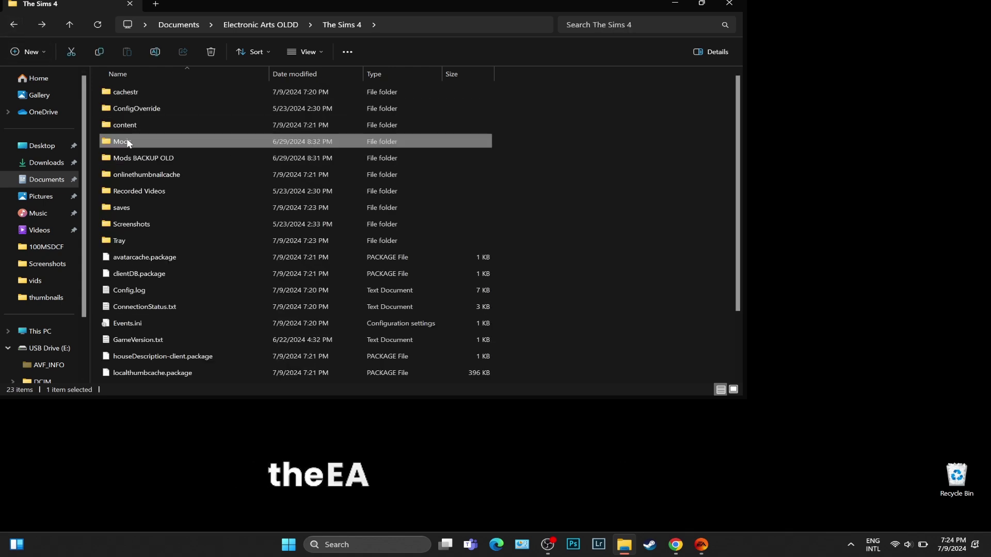
double_click(129, 143)
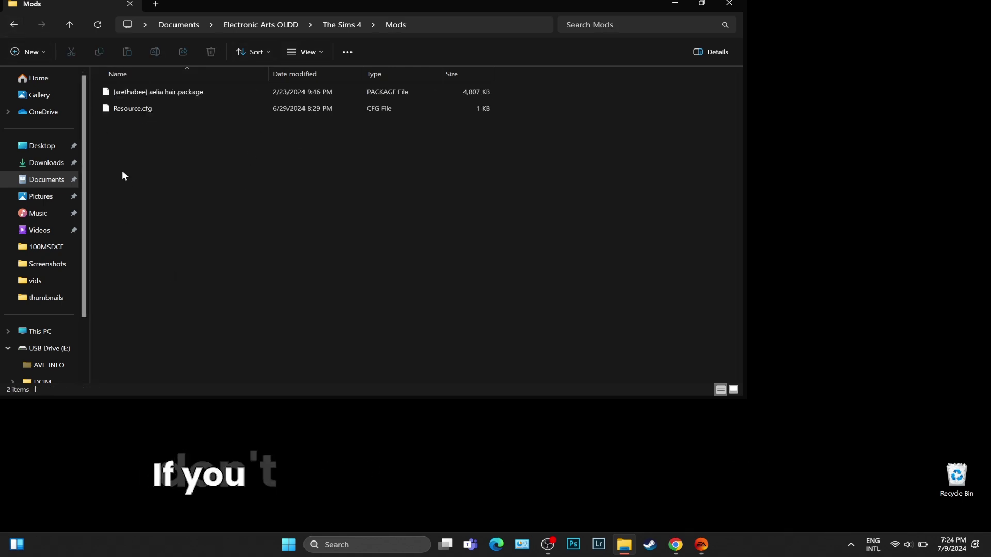
Step: Return to Documents and launch The Sims 4 from the EA app
click(190, 26)
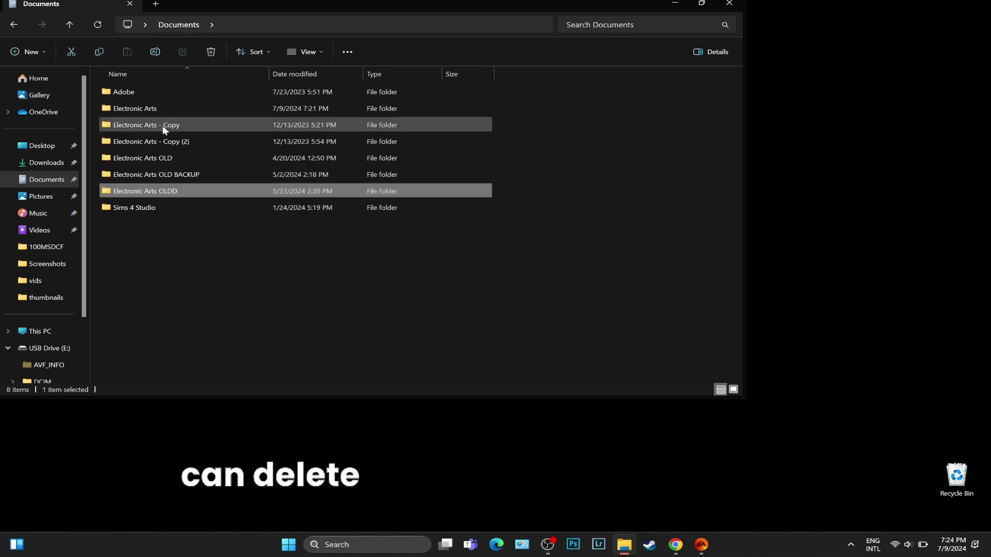
click(700, 547)
click(639, 261)
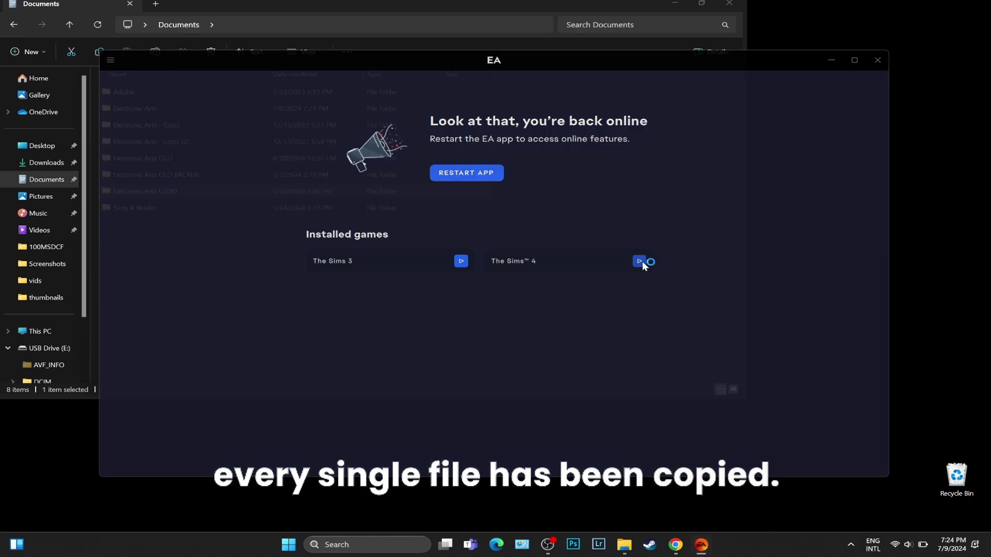
Step: Open the Mods folder in Electronic Arts OLDD > The Sims 4, showing a hair package and Resource.cfg
click(134, 192)
double_click(134, 192)
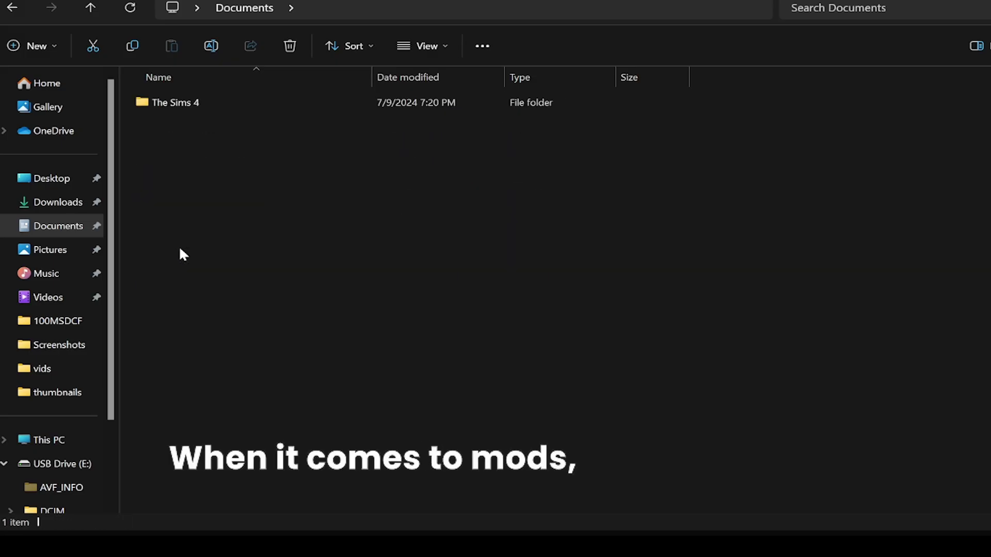
double_click(214, 103)
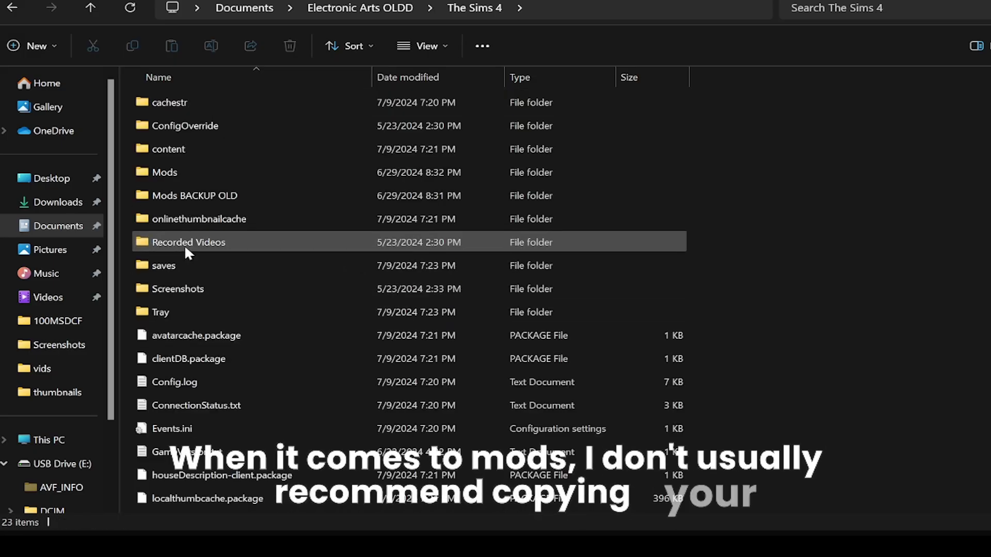
double_click(194, 172)
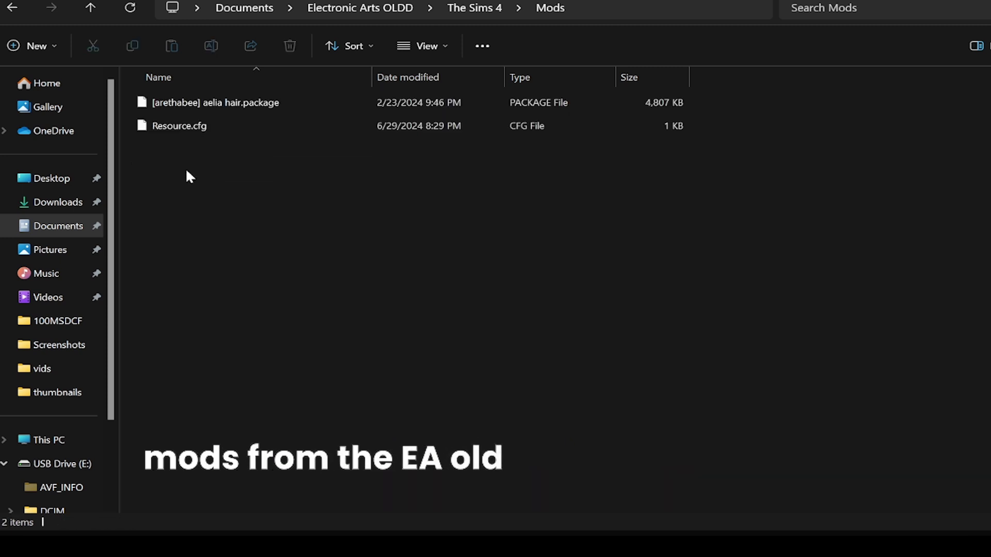
Step: Check the empty Mods BACKUP OLD folder, reopen Mods, then return to Documents
click(12, 7)
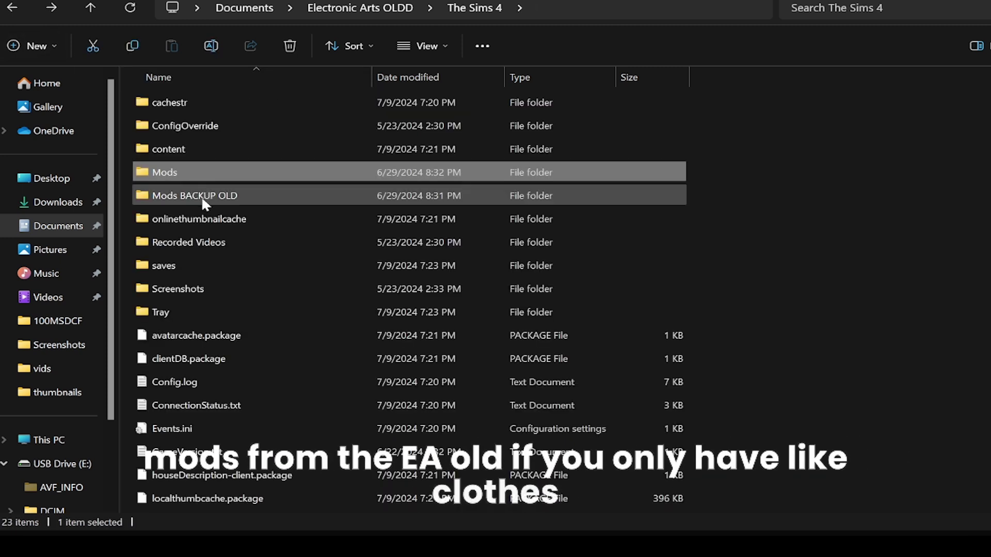
double_click(201, 196)
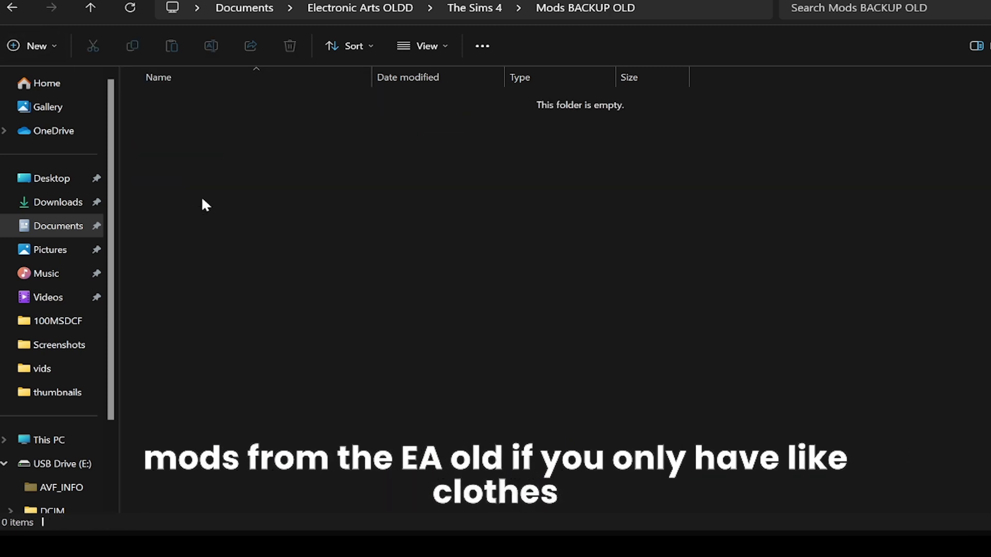
click(5, 14)
double_click(175, 171)
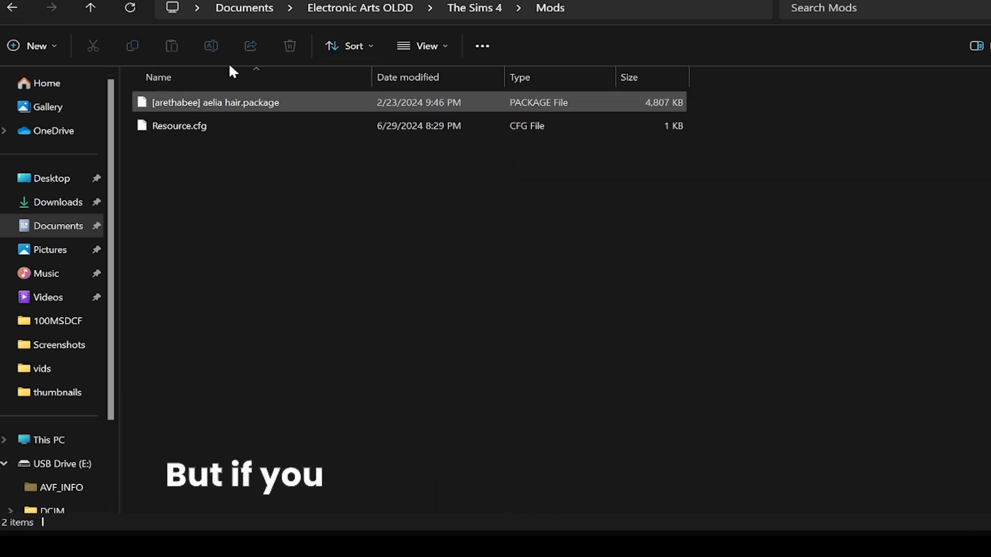
click(266, 8)
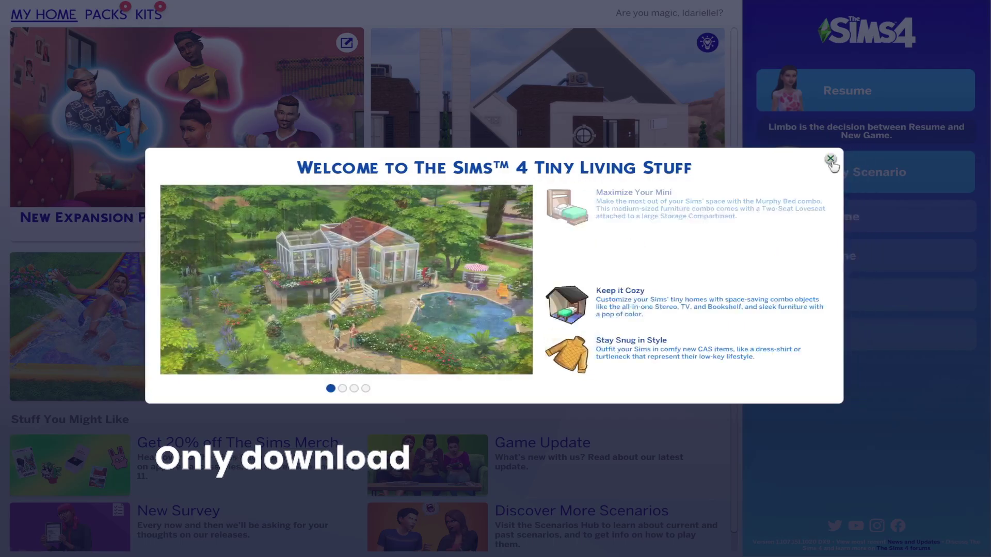
Step: Close the Dream Home Decorator welcome pop-up on The Sims 4 main menu
click(831, 159)
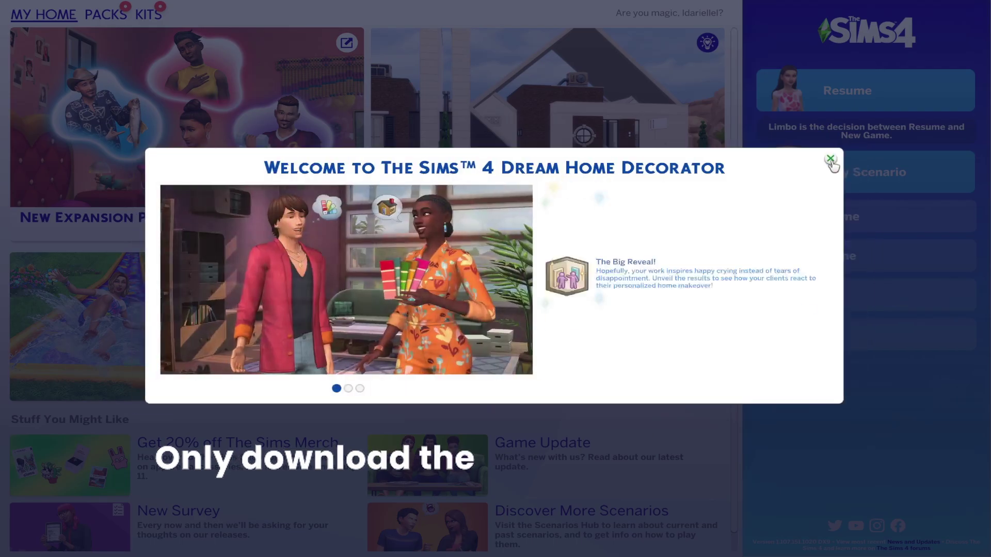